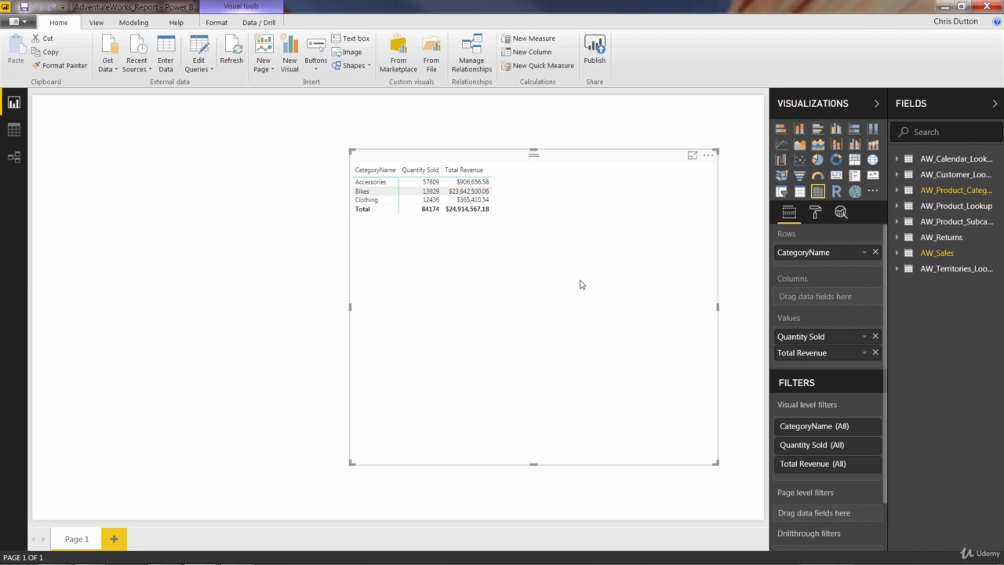
- Remove CategoryName from the matrix rows and Quantity Sold from its values
{"action": "left_click", "coordinate": [876, 253]}
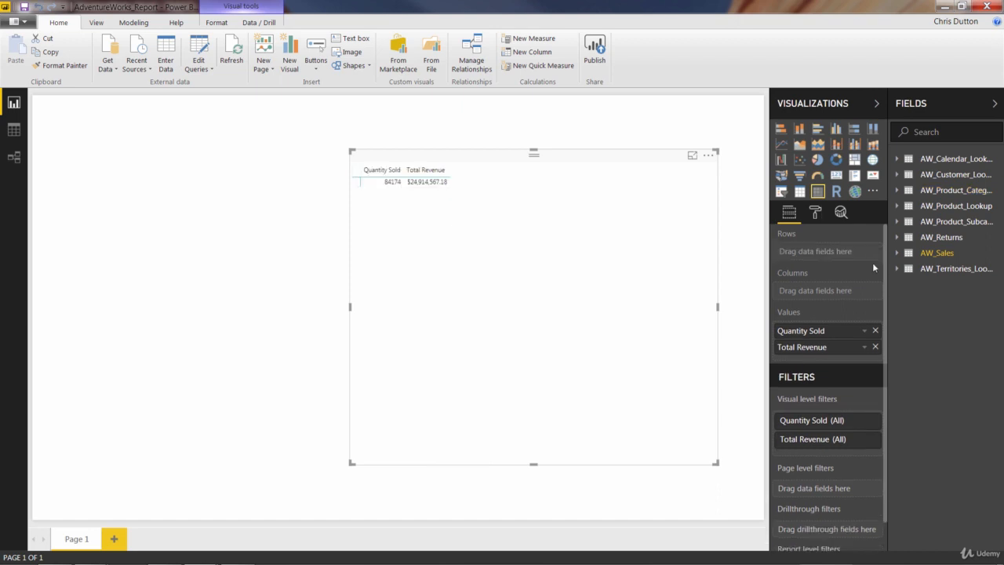
{"action": "left_click", "coordinate": [876, 331]}
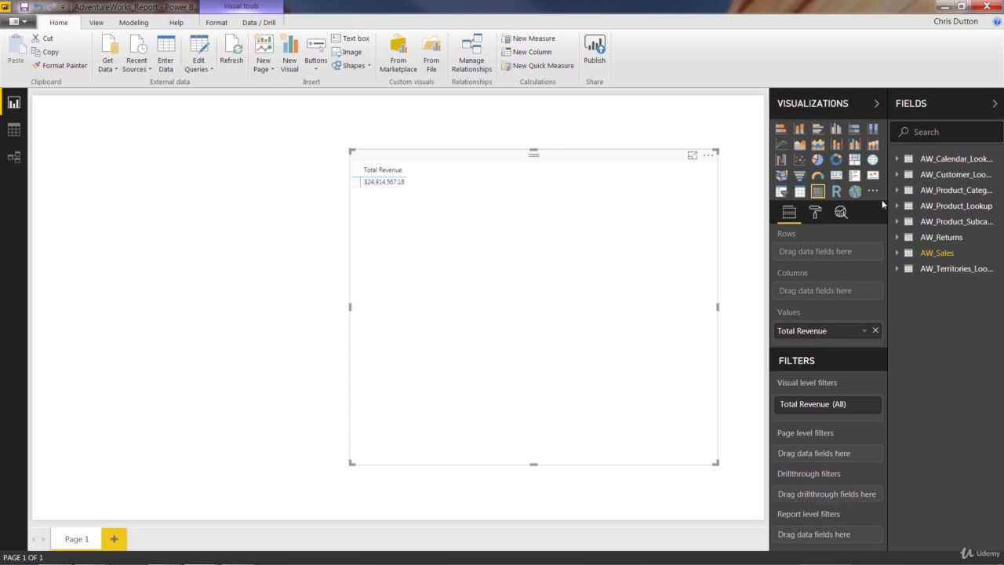
- Add Start of Month from the AW_Calendar_Lookup table to the matrix rows, as plain dates instead of a date hierarchy
{"action": "left_click", "coordinate": [897, 159]}
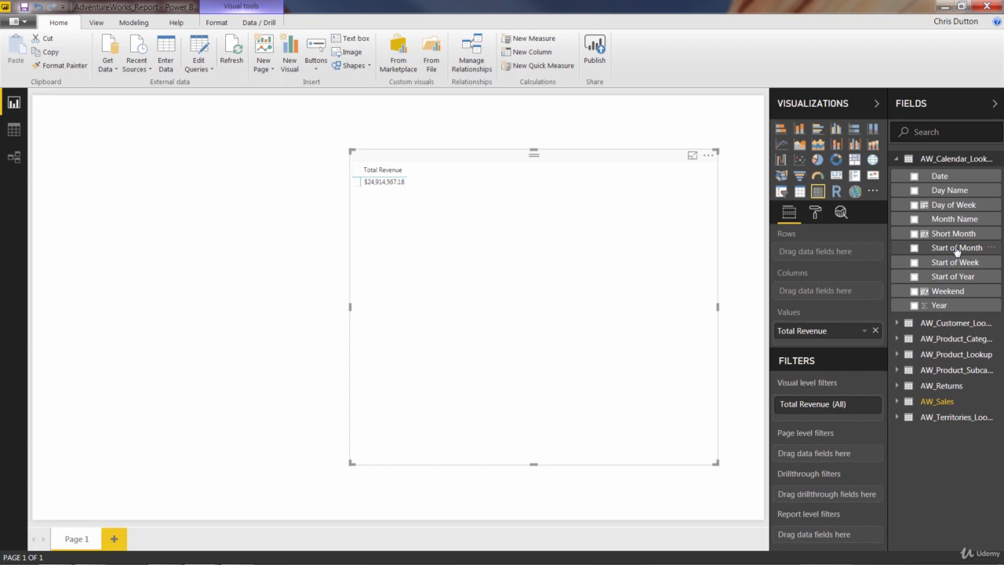
{"action": "left_click_drag", "start_coordinate": [956, 251], "coordinate": [831, 253]}
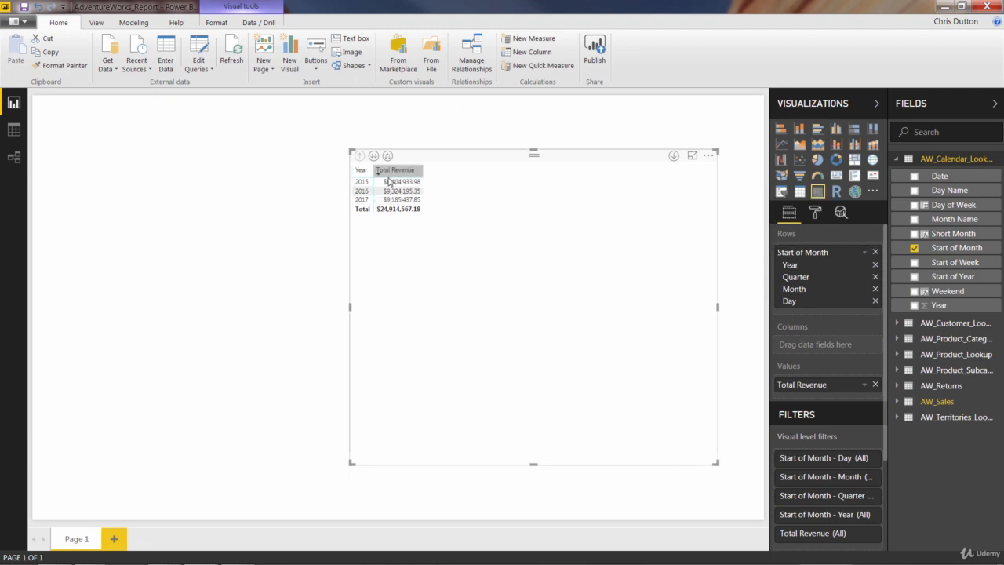
{"action": "left_click", "coordinate": [864, 254]}
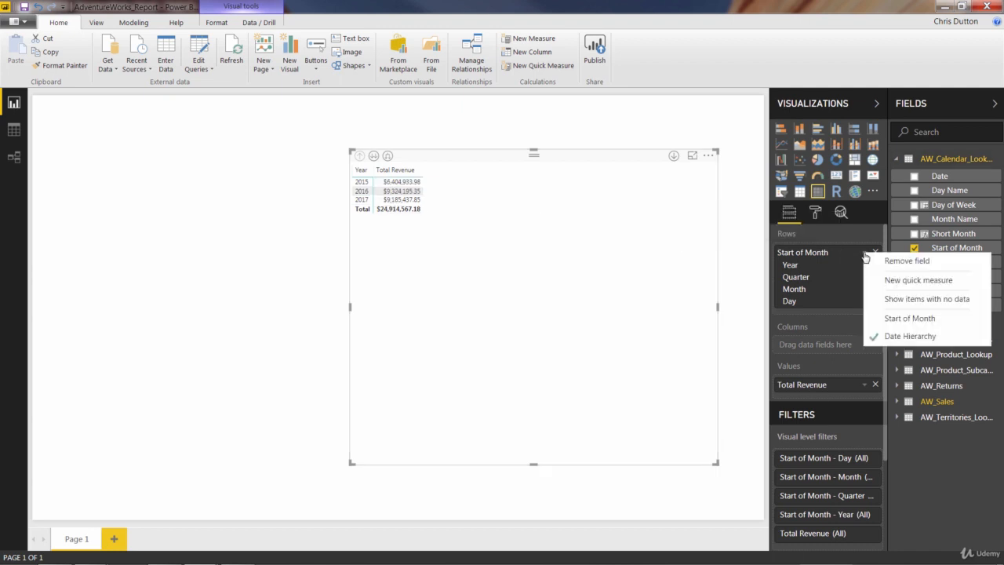
{"action": "left_click", "coordinate": [919, 320]}
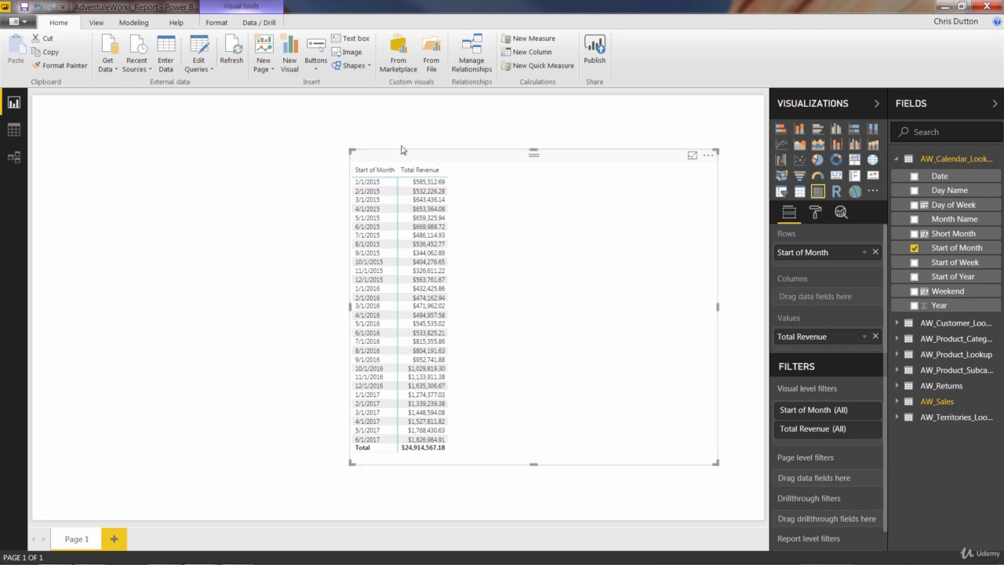
- Narrow the matrix to about half its width and move it to the right side of the report page
{"action": "left_click_drag", "start_coordinate": [463, 161], "coordinate": [468, 159]}
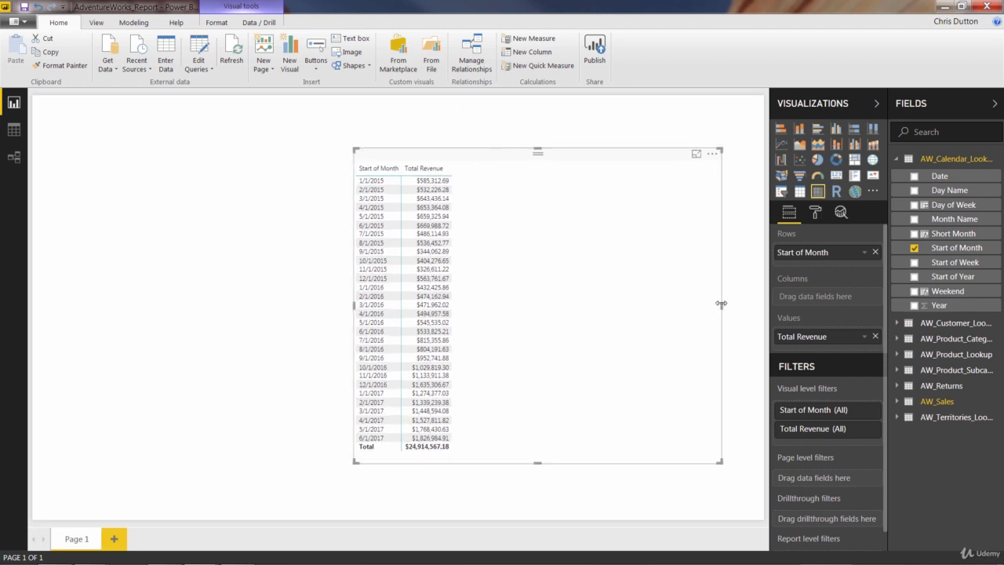
{"action": "left_click_drag", "start_coordinate": [721, 305], "coordinate": [520, 306]}
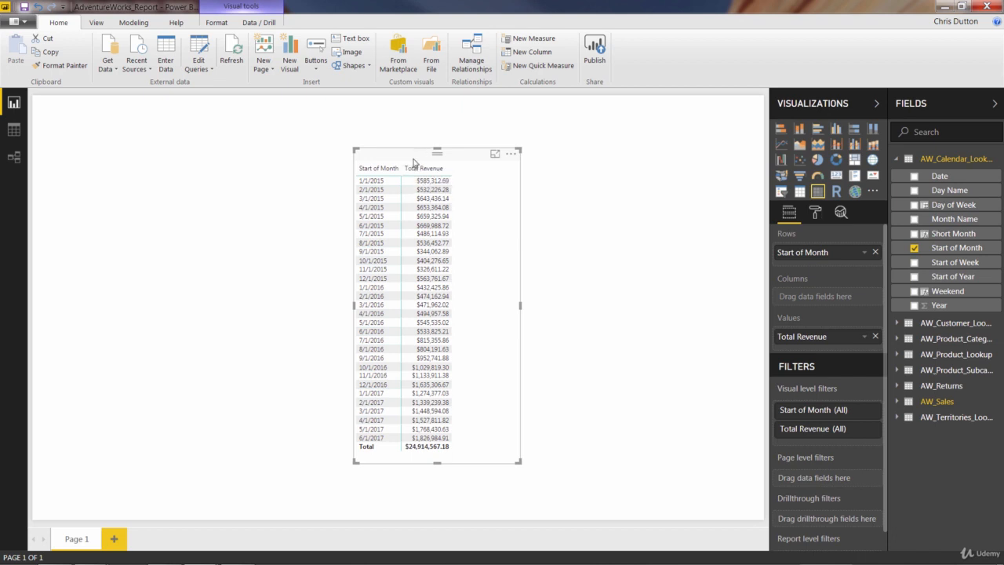
{"action": "left_click_drag", "start_coordinate": [406, 159], "coordinate": [561, 151]}
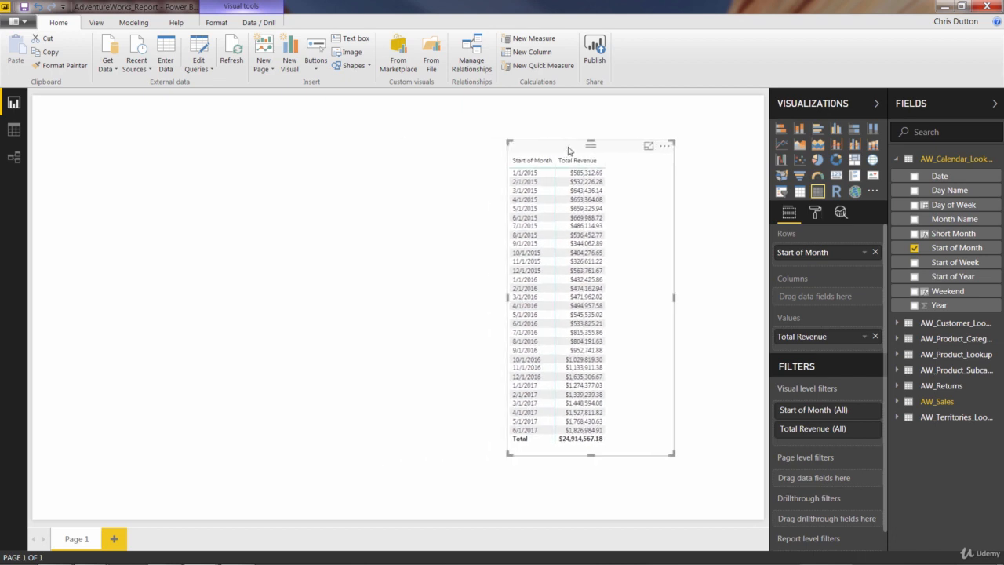
- Create a new measure in AW_Sales and begin its formula as YTD Revenue = CALCULATE([Total Revenue]
{"action": "left_click", "coordinate": [896, 159]}
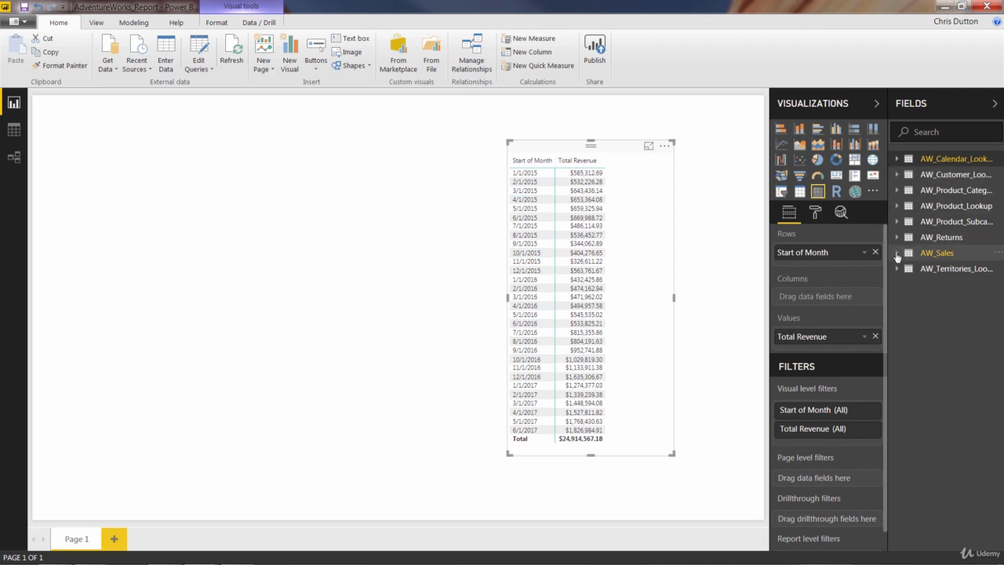
{"action": "left_click", "coordinate": [897, 252]}
{"action": "right_click", "coordinate": [939, 254]}
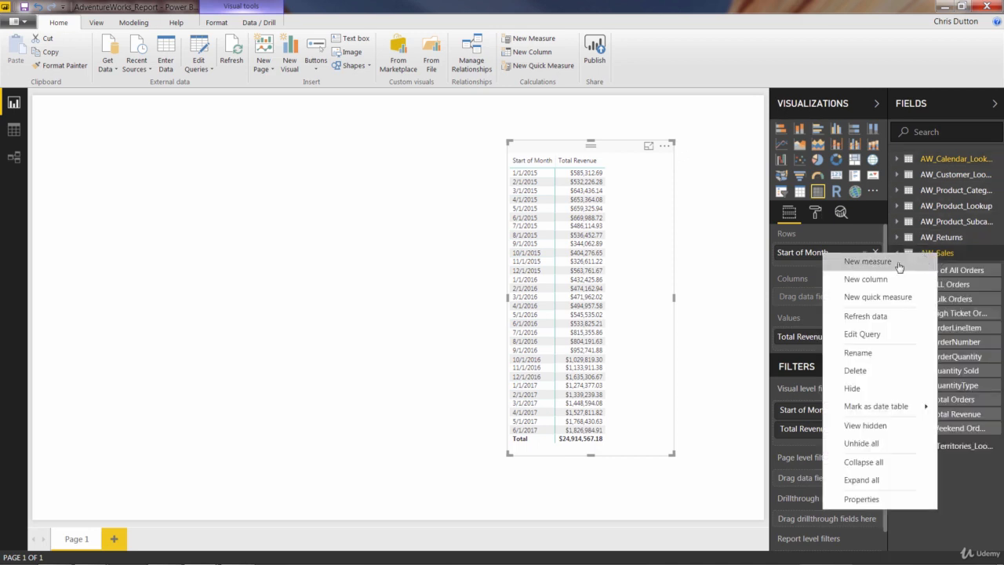
{"action": "key", "text": "Escape"}
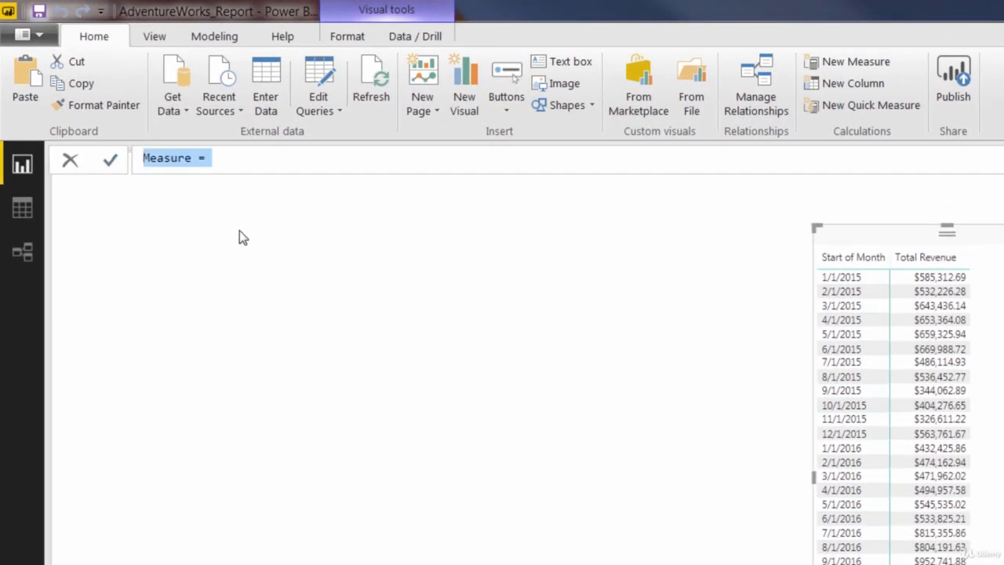
{"action": "type", "text": "YTD R"}
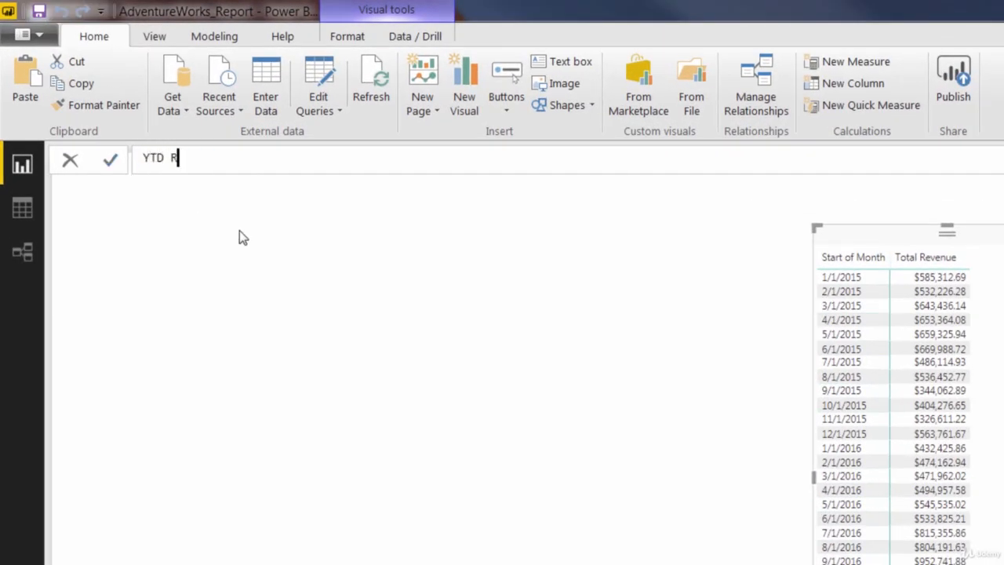
{"action": "type", "text": "evenue = CALCULA"}
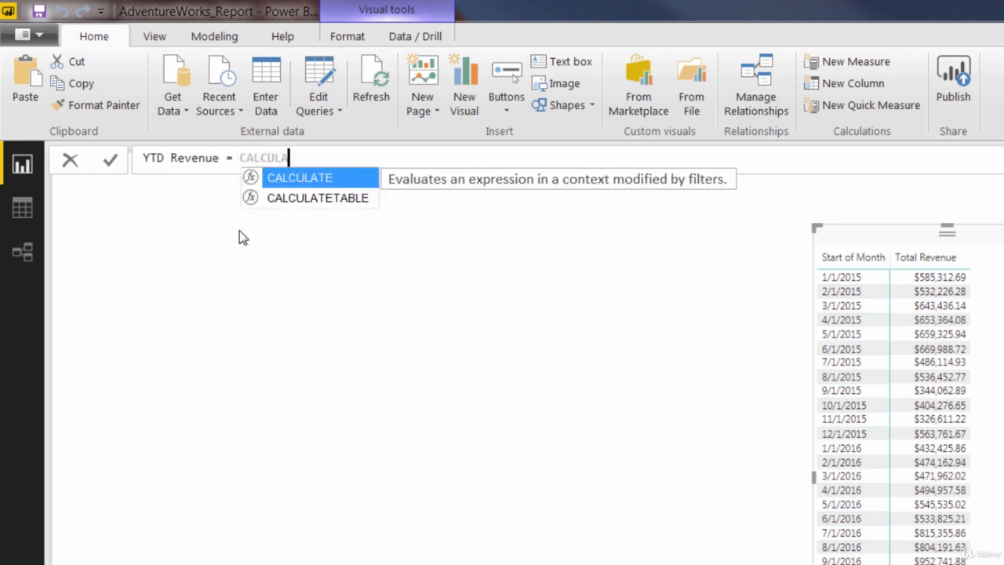
{"action": "key", "text": "Tab"}
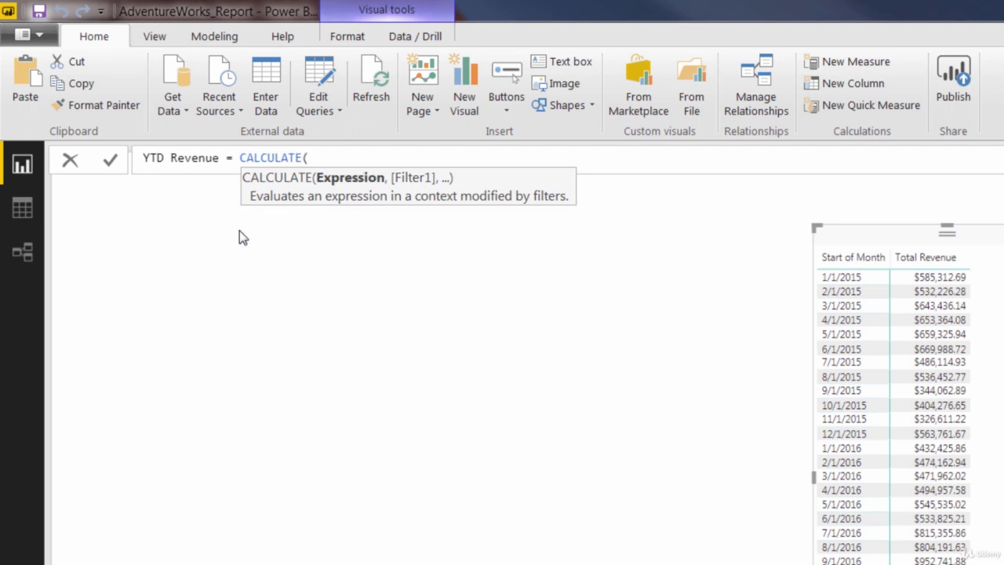
{"action": "type", "text": "total"}
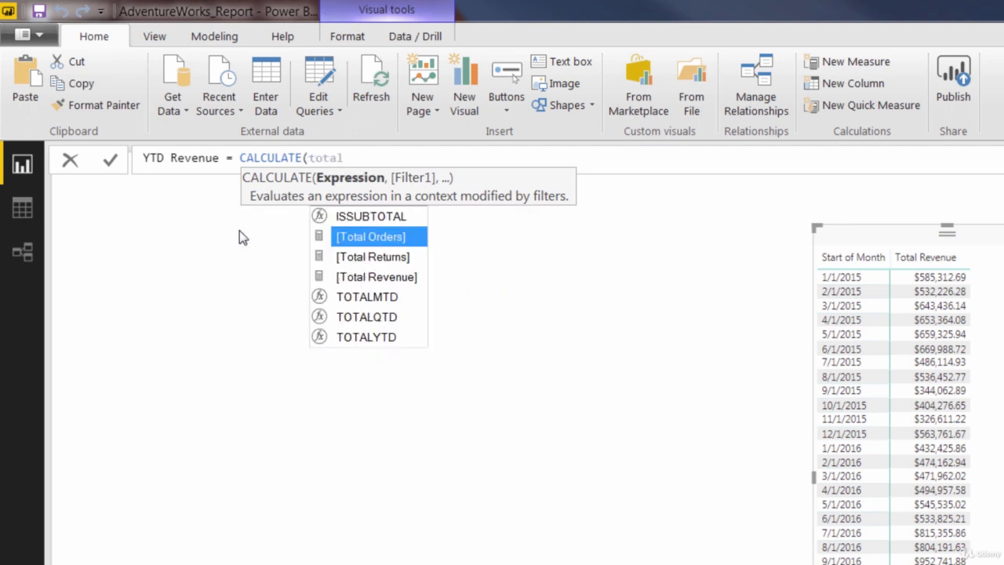
{"action": "key", "text": "Down"}
{"action": "key", "text": "Down"}
{"action": "key", "text": "Tab"}
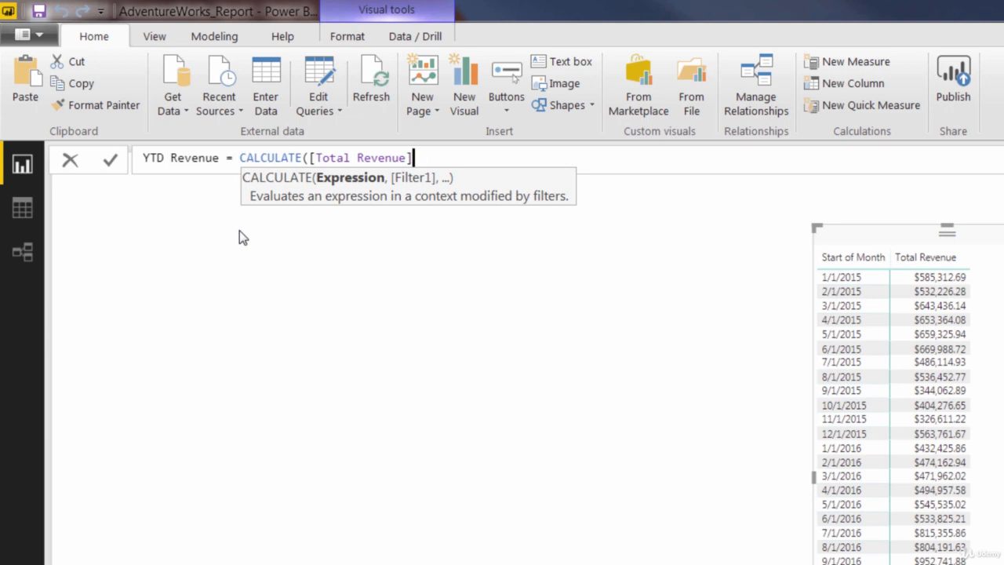
- Add DATESYTD with the AW_Calendar_Lookup[Date] column as the filter argument of CALCULATE
{"action": "type", "text": ", D"}
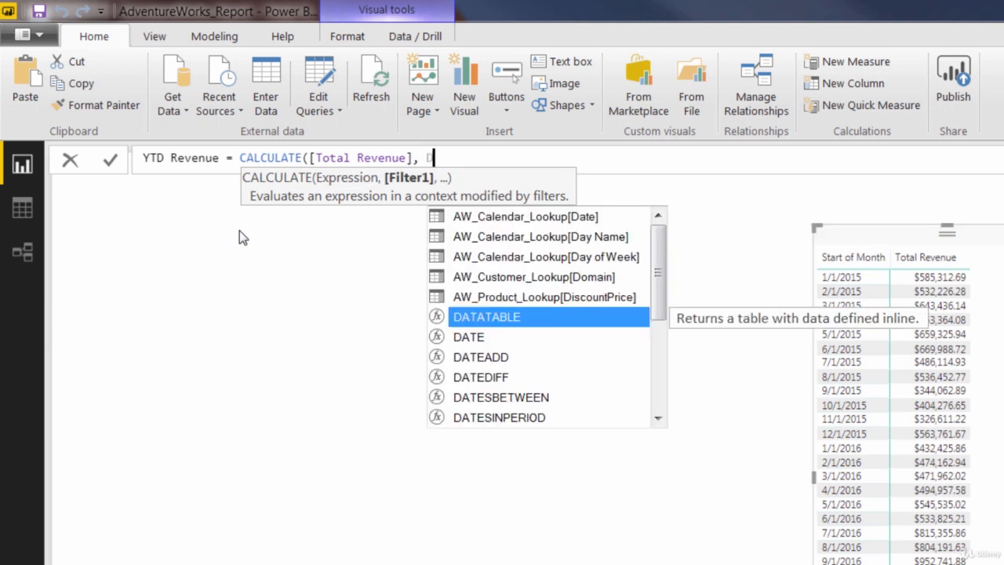
{"action": "type", "text": "ATESYTD"}
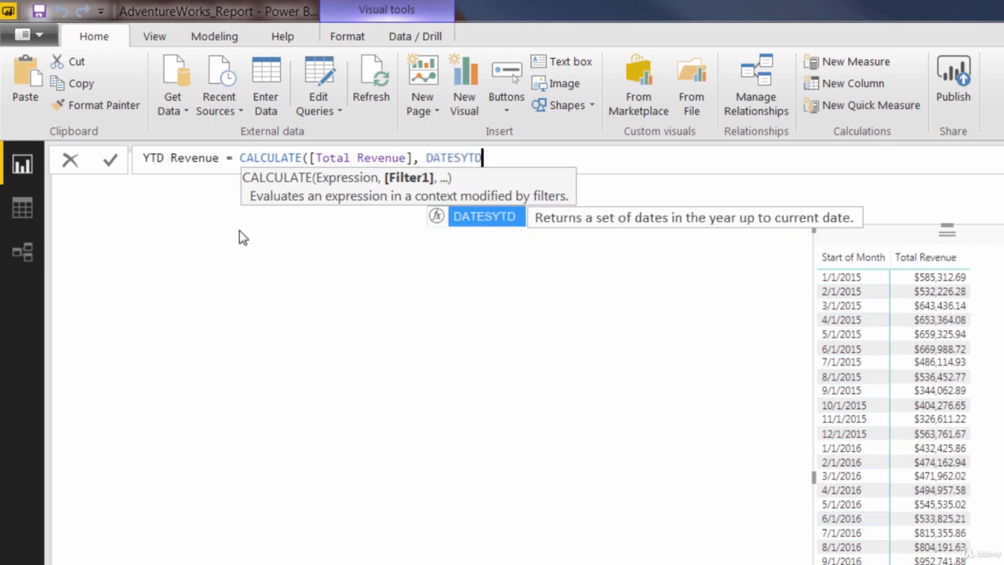
{"action": "type", "text": "("}
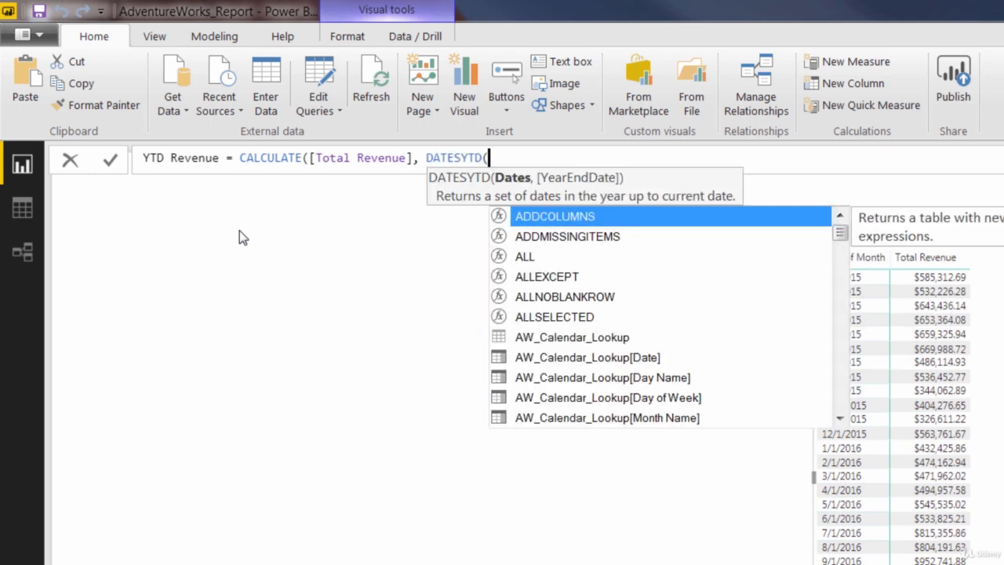
{"action": "type", "text": "cal"}
{"action": "key", "text": "Up"}
{"action": "key", "text": "Up"}
{"action": "key", "text": "Up"}
{"action": "key", "text": "Up"}
{"action": "key", "text": "Up"}
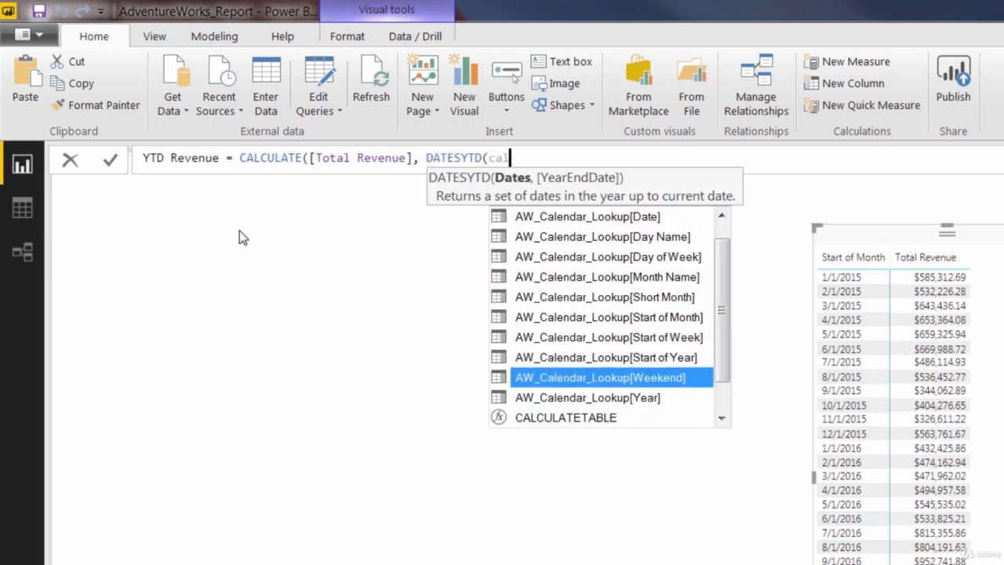
{"action": "key", "text": "Up"}
{"action": "key", "text": "Up"}
{"action": "key", "text": "Up"}
{"action": "key", "text": "Up"}
{"action": "key", "text": "Up"}
{"action": "key", "text": "Tab"}
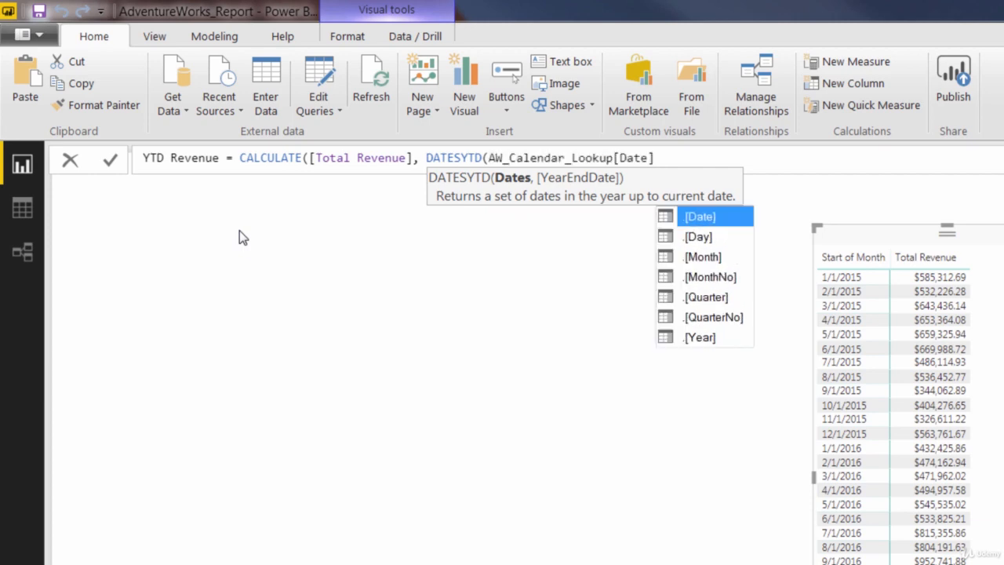
- Examine the date-part suggestions offered for the AW_Calendar_Lookup[Date] column
{"action": "key", "text": "Down"}
{"action": "key", "text": "Down"}
{"action": "key", "text": "Down"}
{"action": "key", "text": "Down"}
{"action": "key", "text": "Up"}
{"action": "key", "text": "Up"}
{"action": "key", "text": "Up"}
{"action": "key", "text": "Up"}
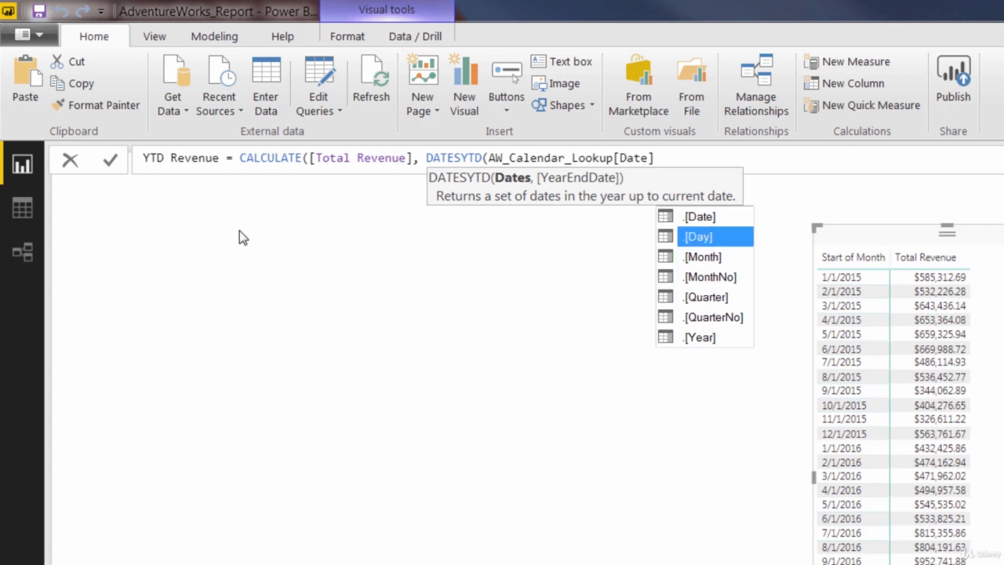
{"action": "key", "text": "Down"}
{"action": "key", "text": "Down"}
{"action": "key", "text": "Up"}
{"action": "key", "text": "Up"}
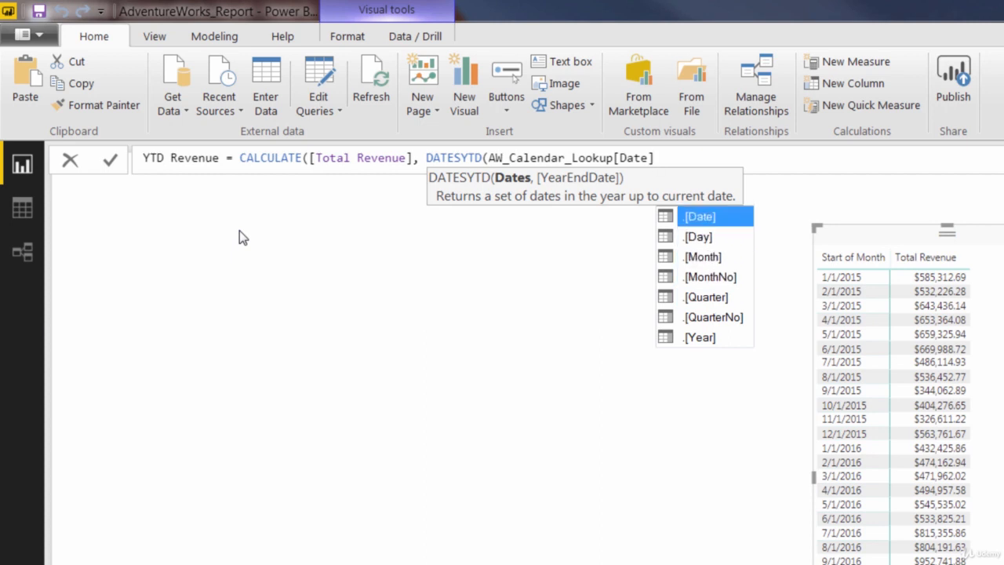
- Close the DATESYTD and CALCULATE functions and commit the YTD Revenue measure
{"action": "type", "text": "))"}
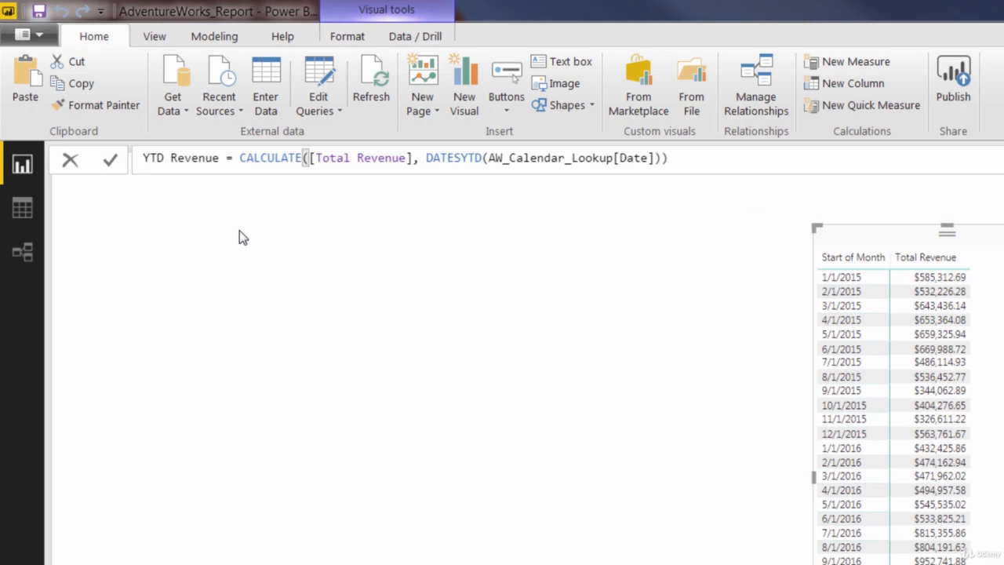
{"action": "key", "text": "Return"}
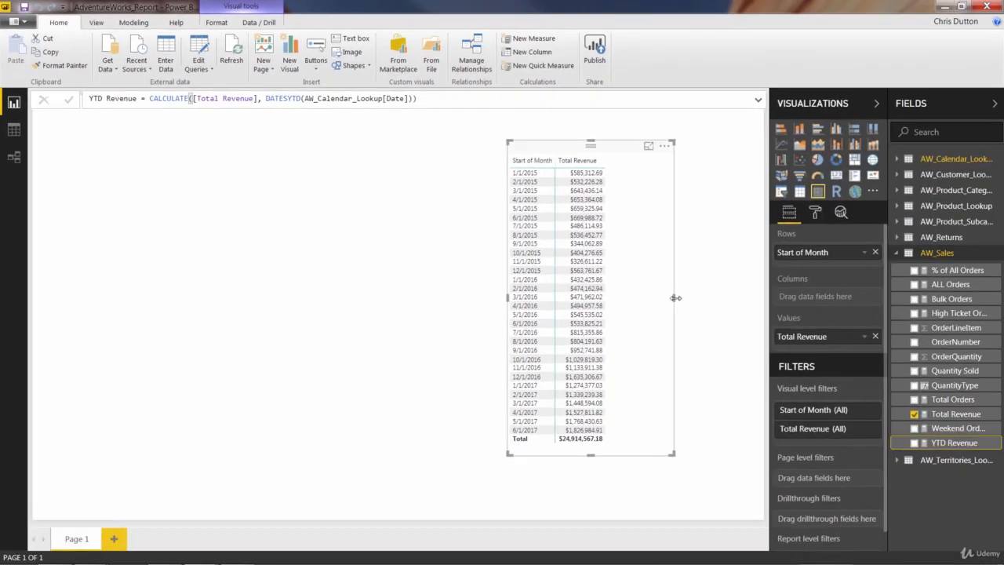
- Add YTD Revenue to the matrix values below Total Revenue and widen the matrix slightly
{"action": "left_click_drag", "start_coordinate": [676, 298], "coordinate": [687, 297]}
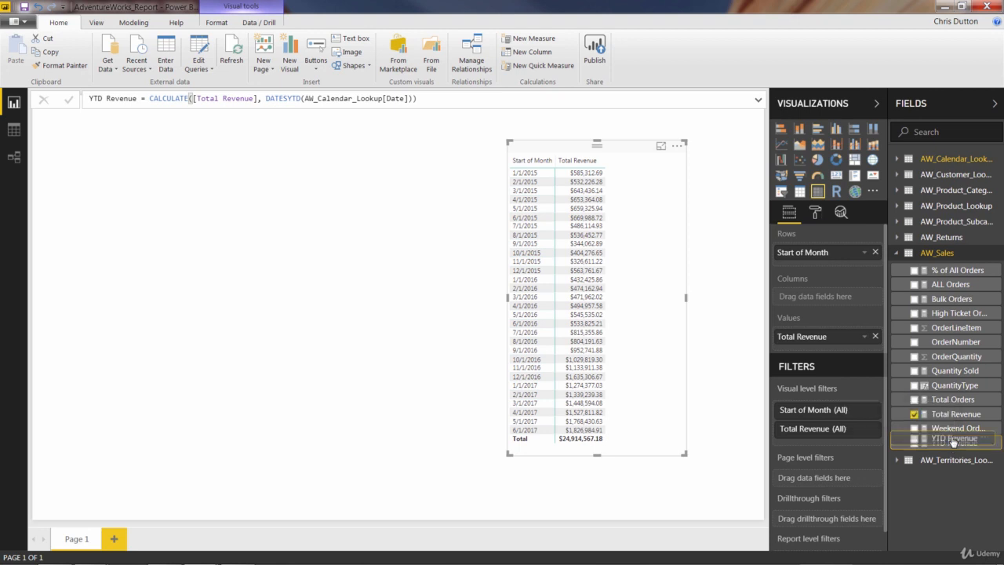
{"action": "left_click_drag", "start_coordinate": [953, 445], "coordinate": [831, 342]}
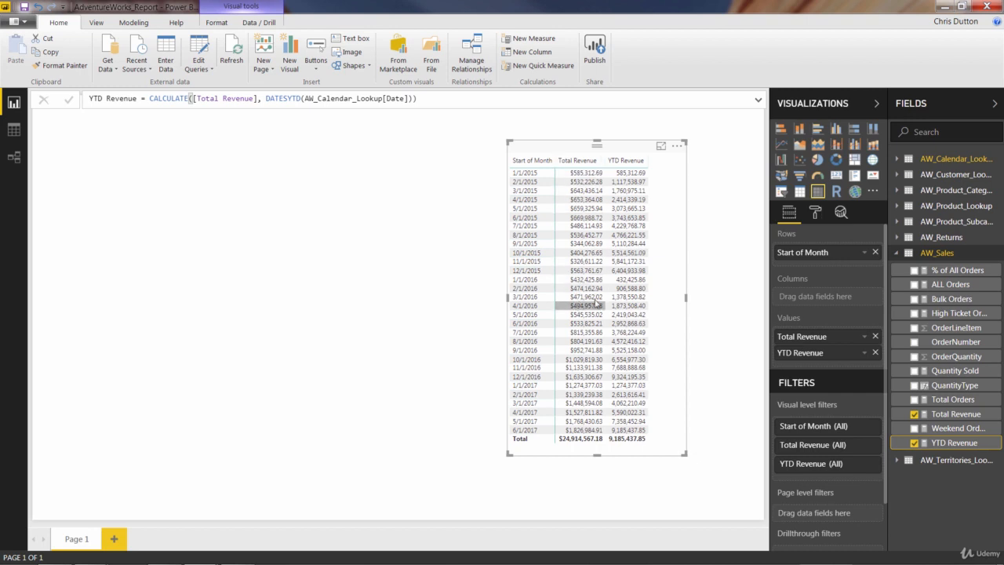
{"action": "left_click_drag", "start_coordinate": [686, 297], "coordinate": [703, 298]}
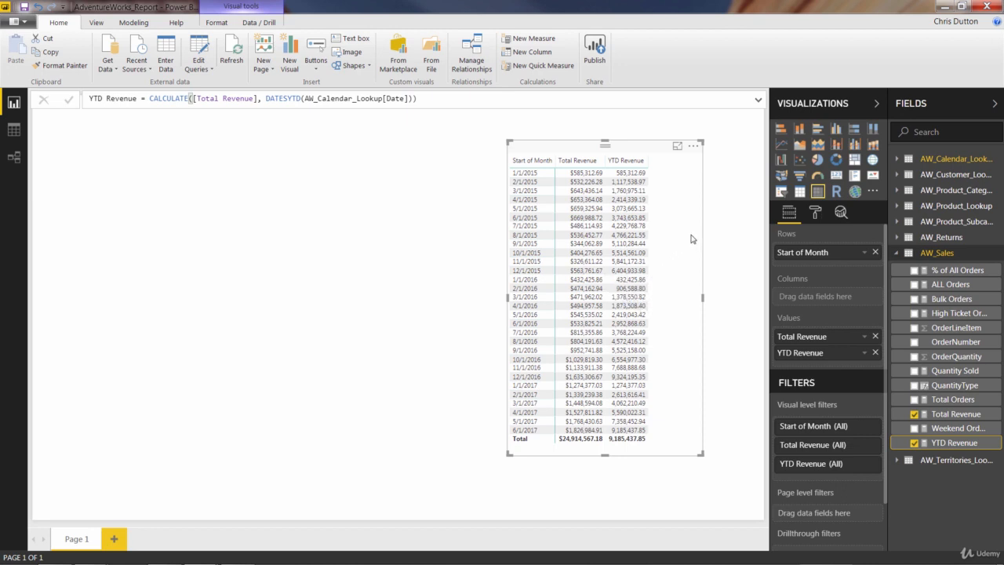
- Turn on data bars for the YTD Revenue column in the matrix's conditional formatting
{"action": "left_click", "coordinate": [816, 217]}
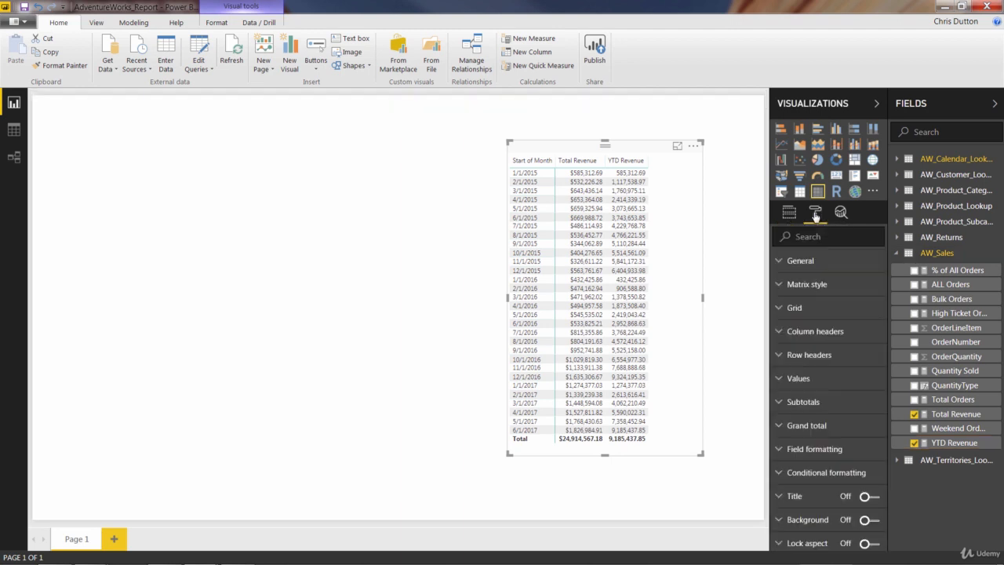
{"action": "left_click", "coordinate": [800, 472]}
{"action": "left_click", "coordinate": [819, 375]}
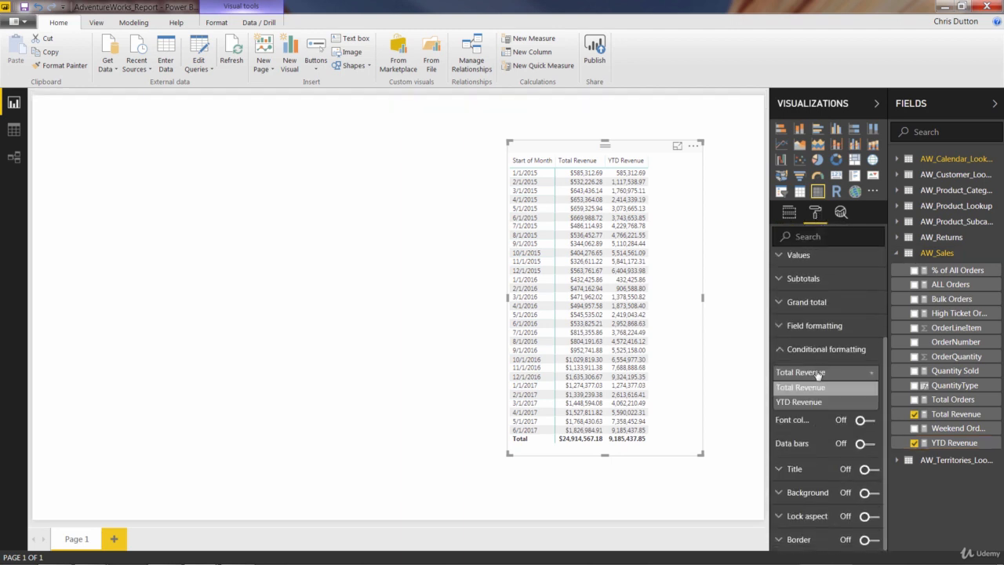
{"action": "left_click", "coordinate": [802, 409]}
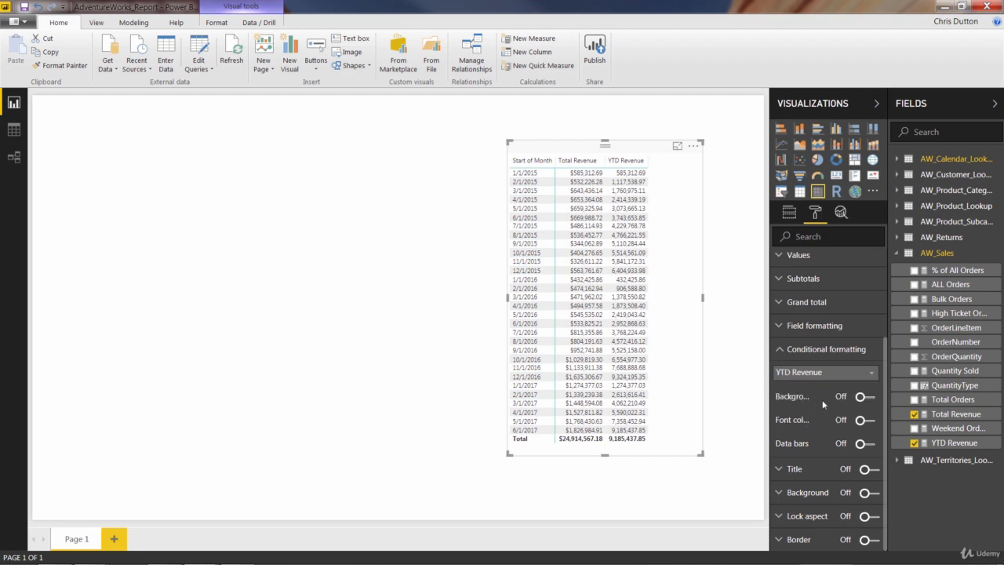
{"action": "left_click", "coordinate": [867, 445]}
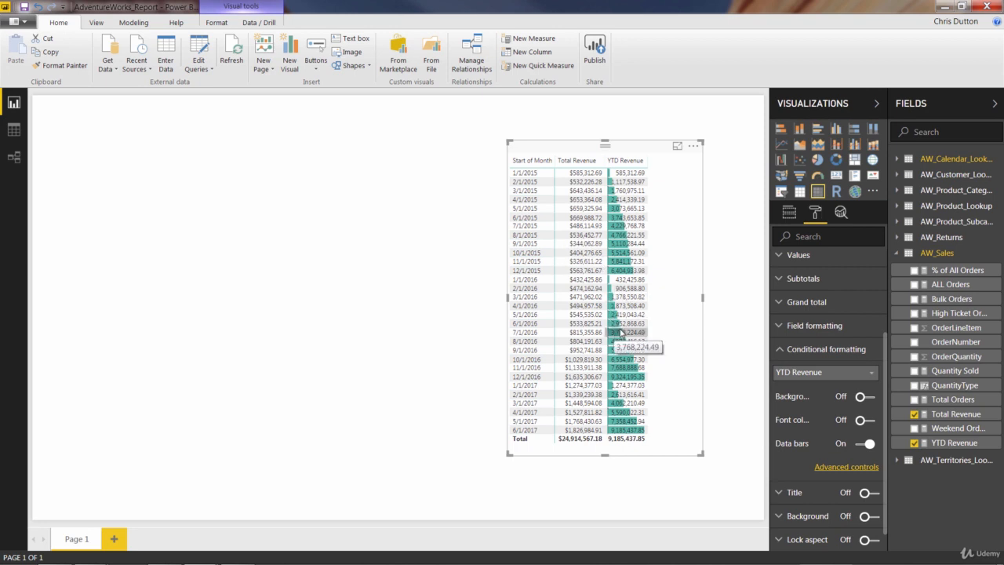
- Create a new measure in AW_Sales named Prev Month Revenue and start its formula with the CALCULATE function
{"action": "right_click", "coordinate": [940, 254]}
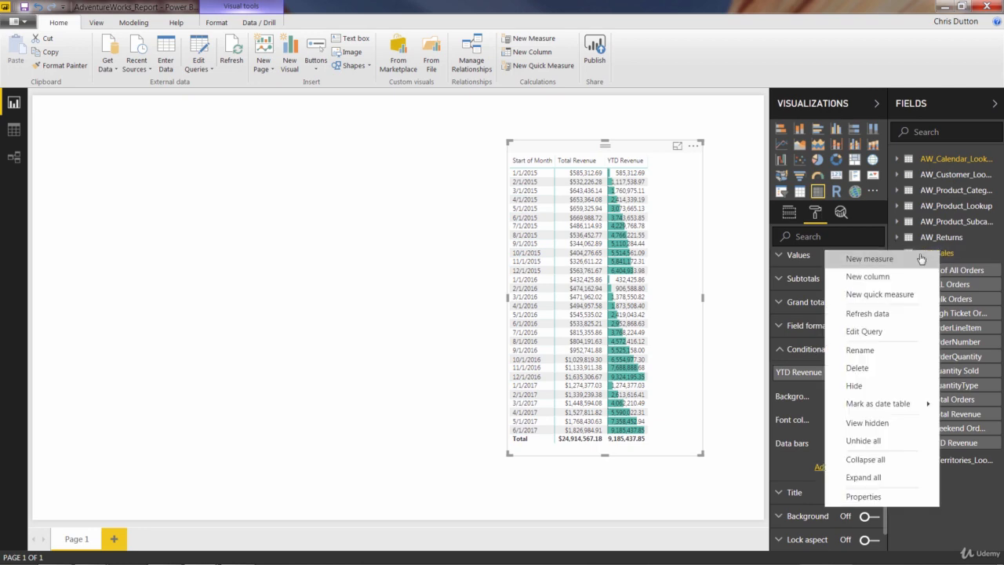
{"action": "left_click", "coordinate": [922, 259]}
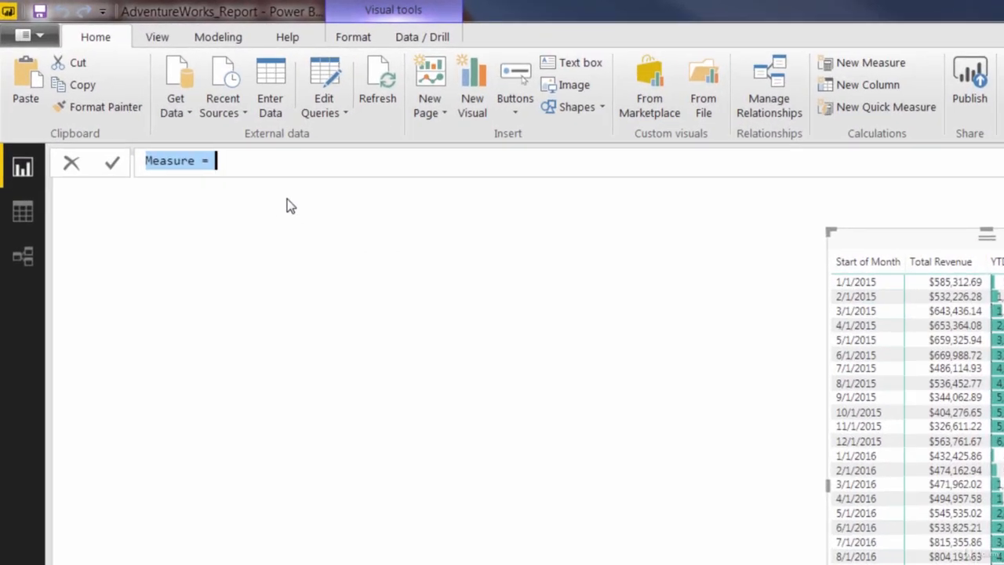
{"action": "type", "text": "P"}
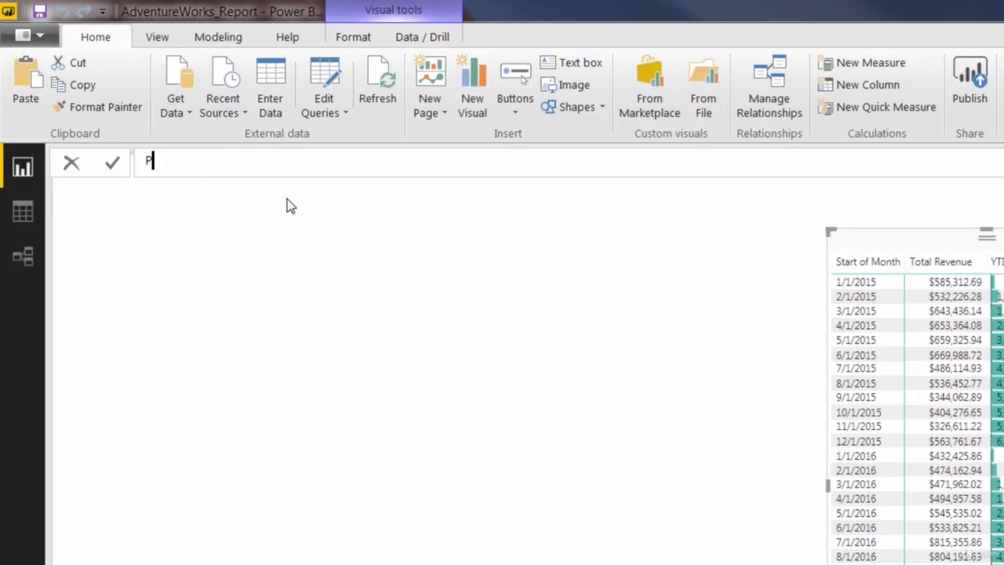
{"action": "type", "text": "rev Month Revenue"}
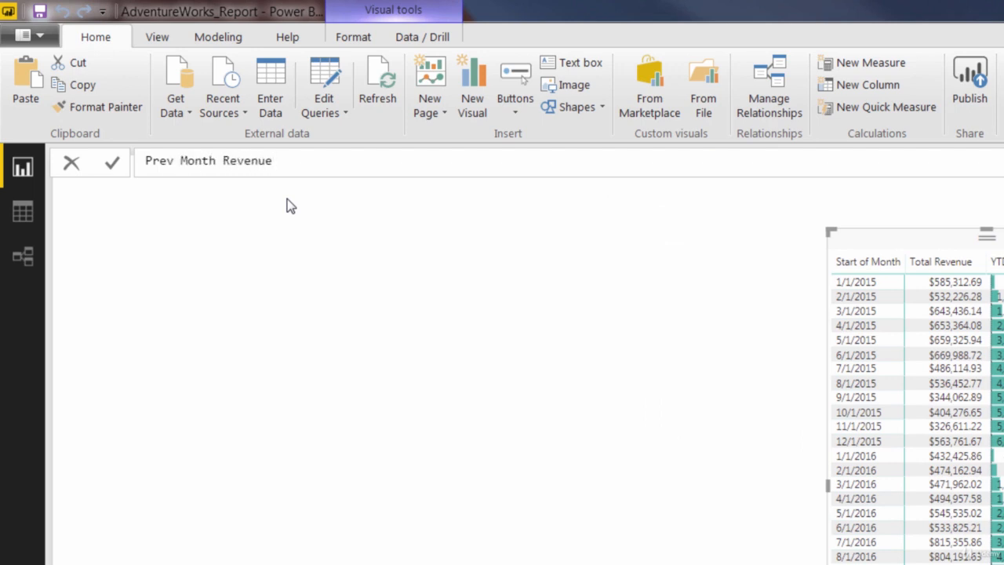
{"action": "type", "text": " = CAL"}
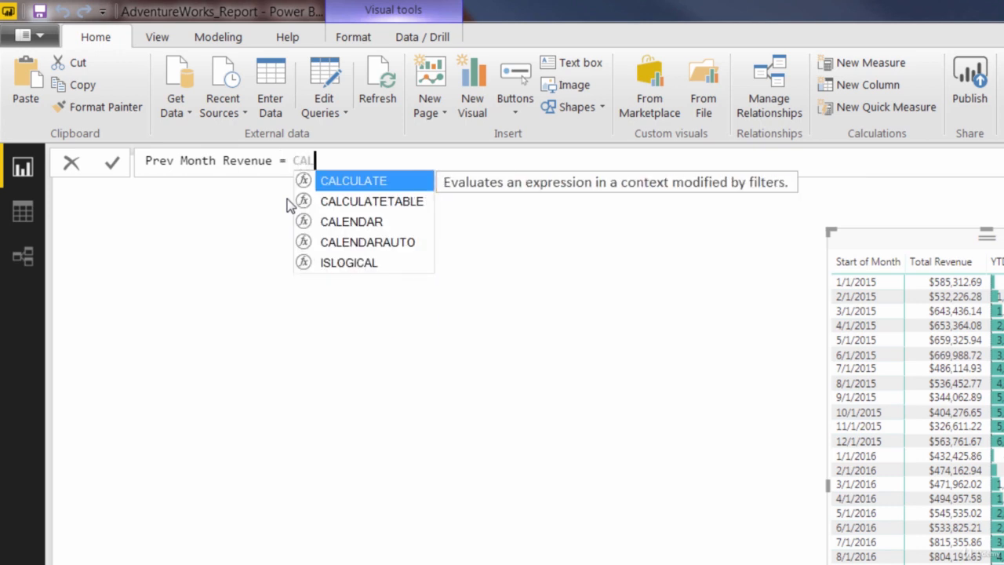
{"action": "type", "text": "C"}
{"action": "key", "text": "Tab"}
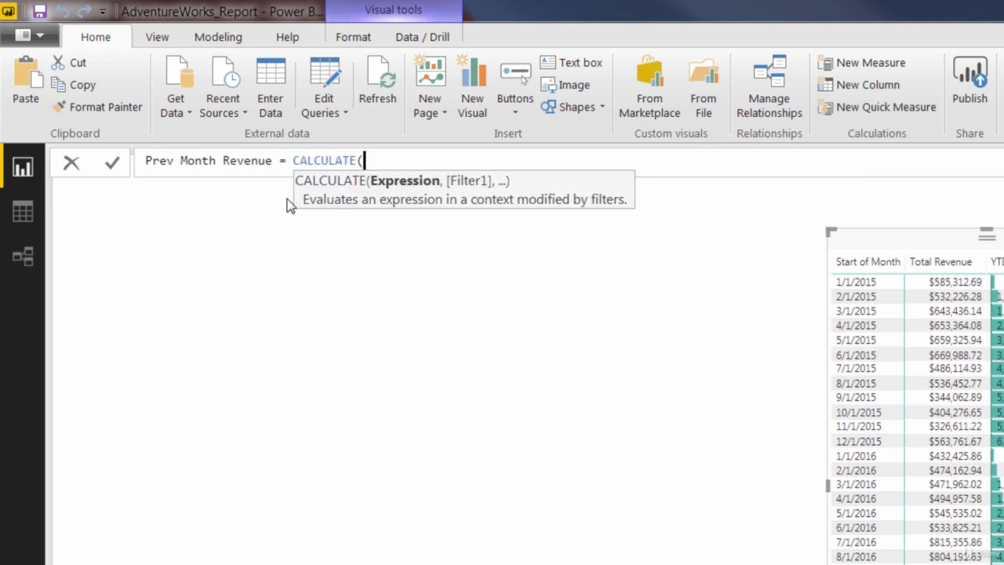
- Enter [Total Revenue] as the expression of the CALCULATE function
{"action": "type", "text": "Tot"}
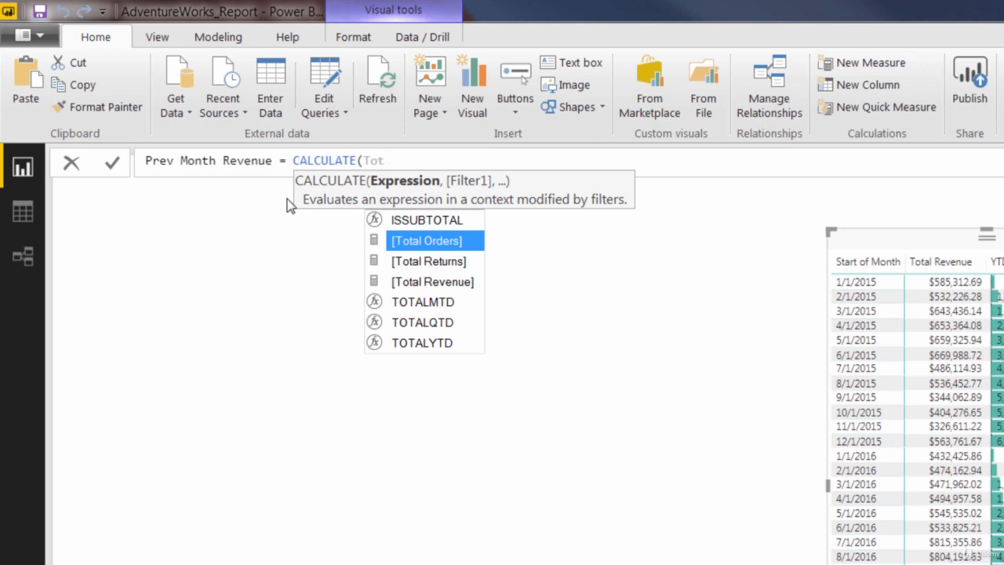
{"action": "key", "text": "Down"}
{"action": "key", "text": "Down"}
{"action": "key", "text": "Tab"}
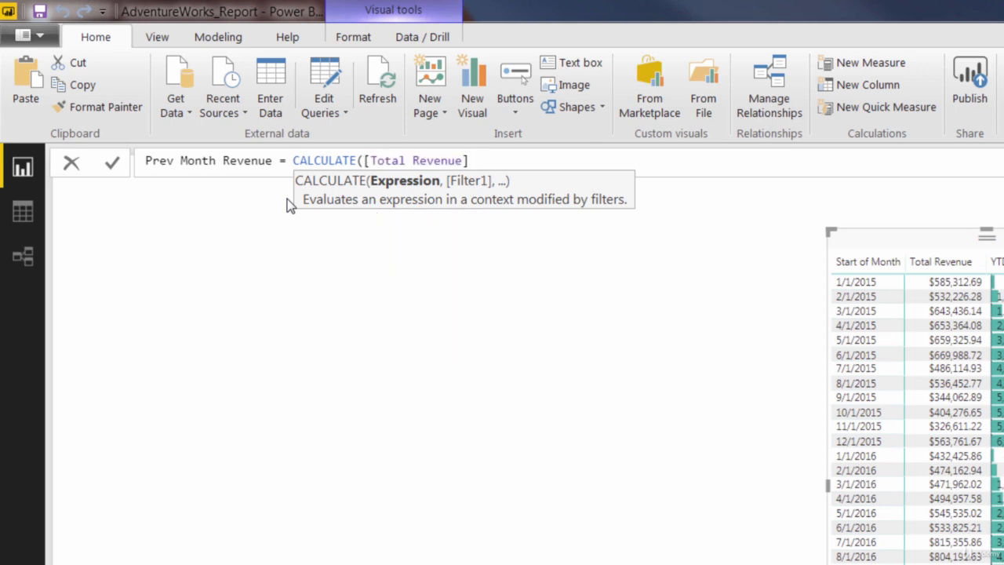
- Add a DATEADD filter to the CALCULATE function, using AW_Calendar_Lookup[Date] as its dates argument
{"action": "type", "text": ", D"}
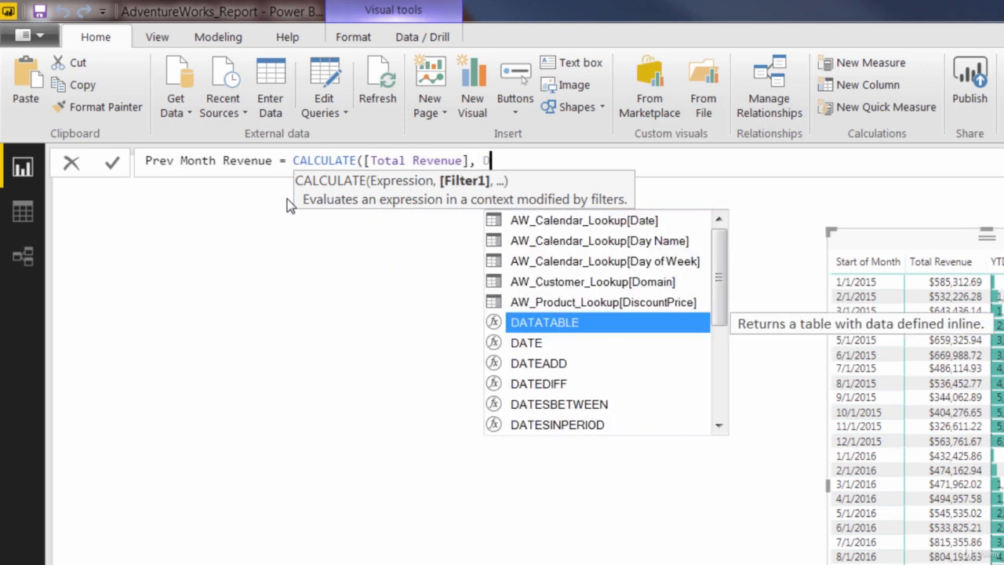
{"action": "type", "text": "ATEADD"}
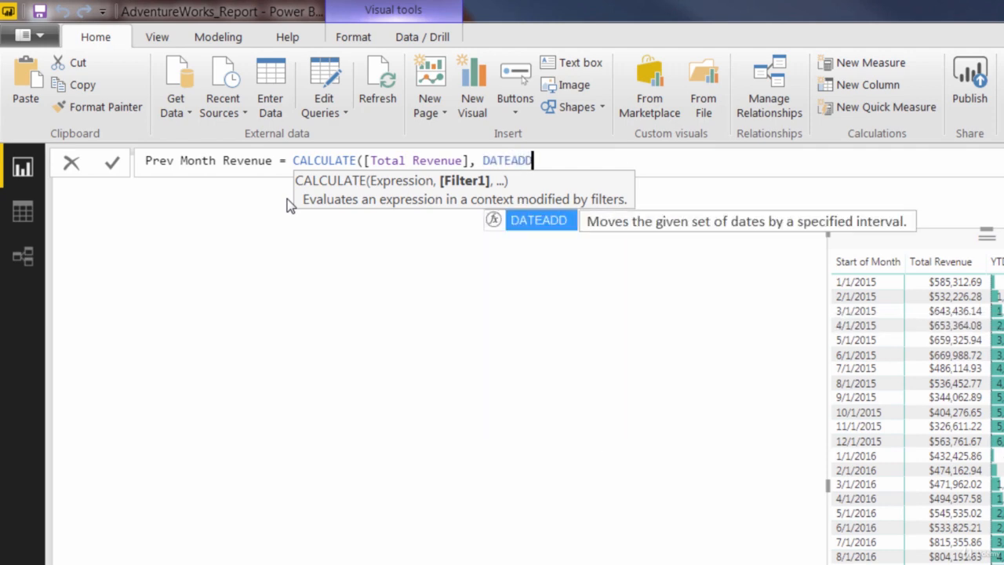
{"action": "type", "text": "("}
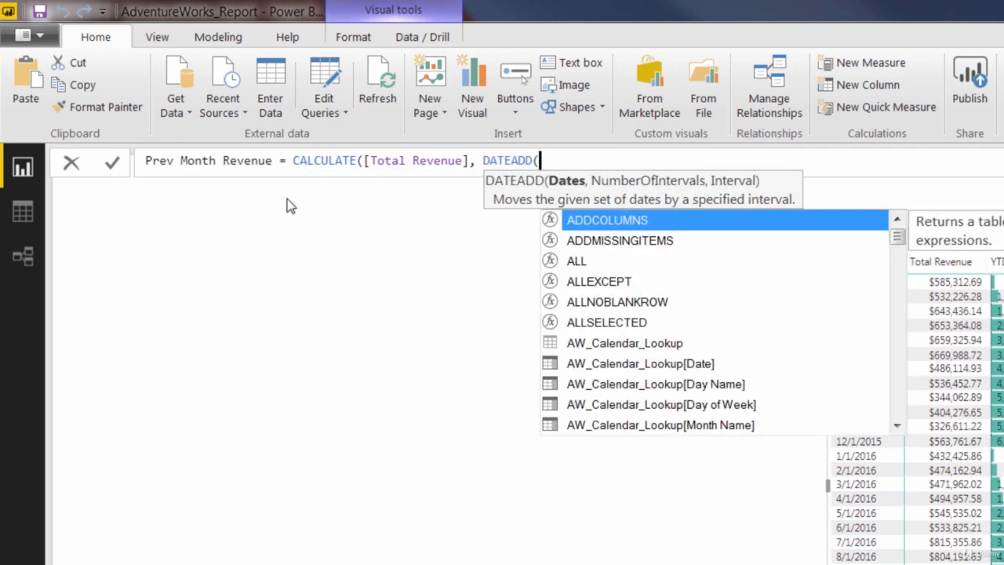
{"action": "type", "text": "calend"}
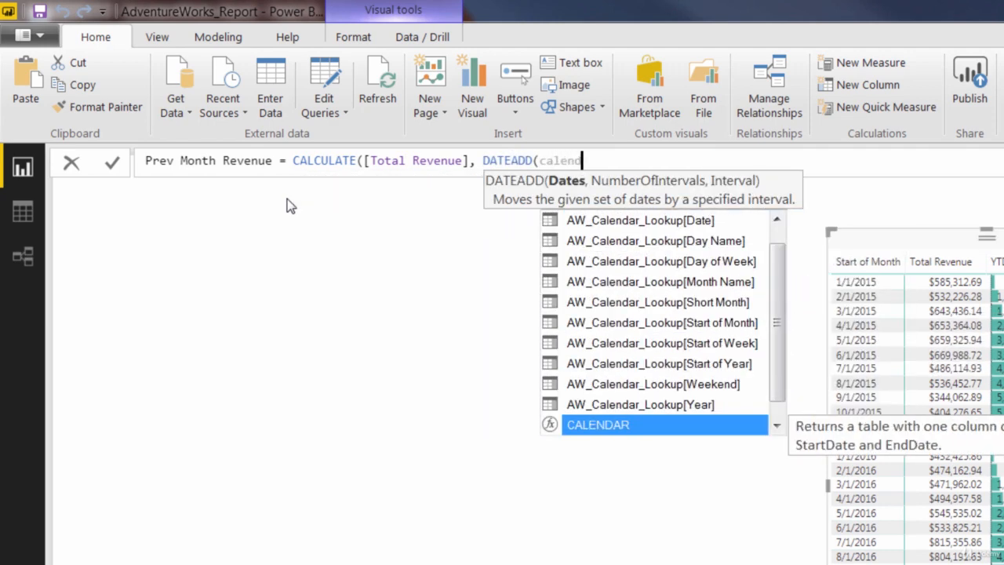
{"action": "key", "text": "Up"}
{"action": "key", "text": "Up"}
{"action": "key", "text": "Up"}
{"action": "key", "text": "Up"}
{"action": "key", "text": "Up"}
{"action": "key", "text": "Up"}
{"action": "key", "text": "Up"}
{"action": "key", "text": "Up"}
{"action": "key", "text": "Up"}
{"action": "key", "text": "Up"}
{"action": "key", "text": "Tab"}
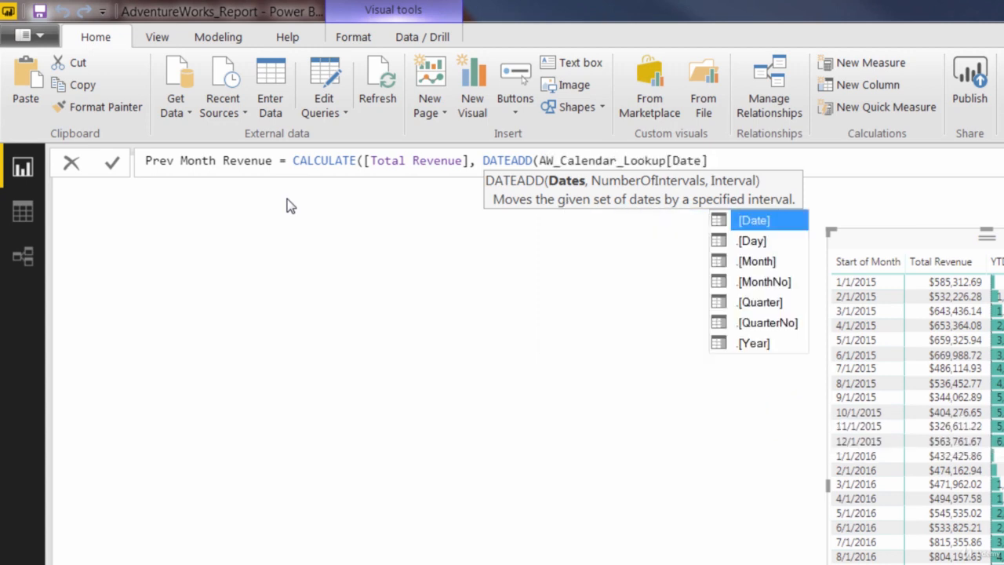
- Set the DATEADD shift to -1 with the MONTH interval and close both functions
{"action": "type", "text": ","}
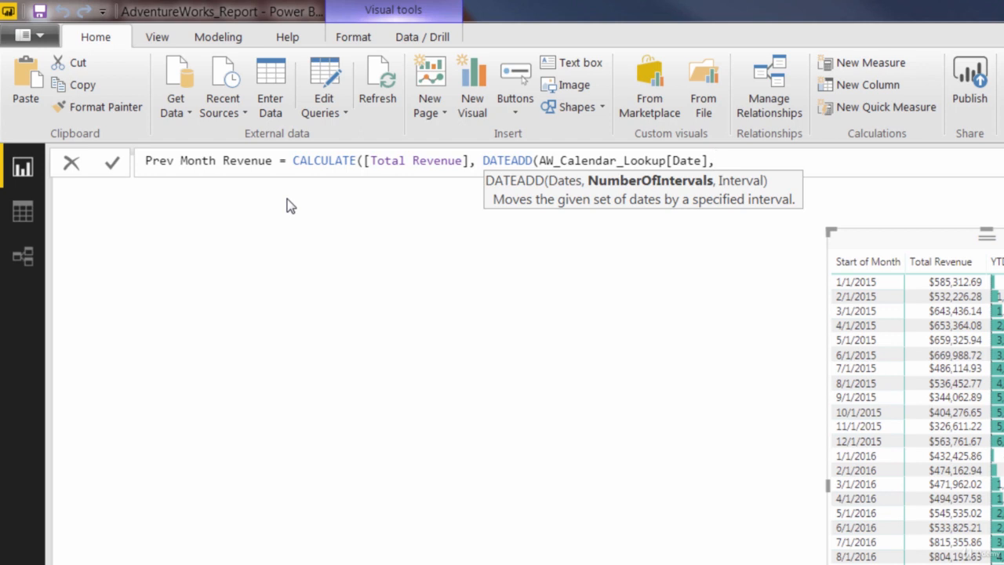
{"action": "type", "text": "-1,"}
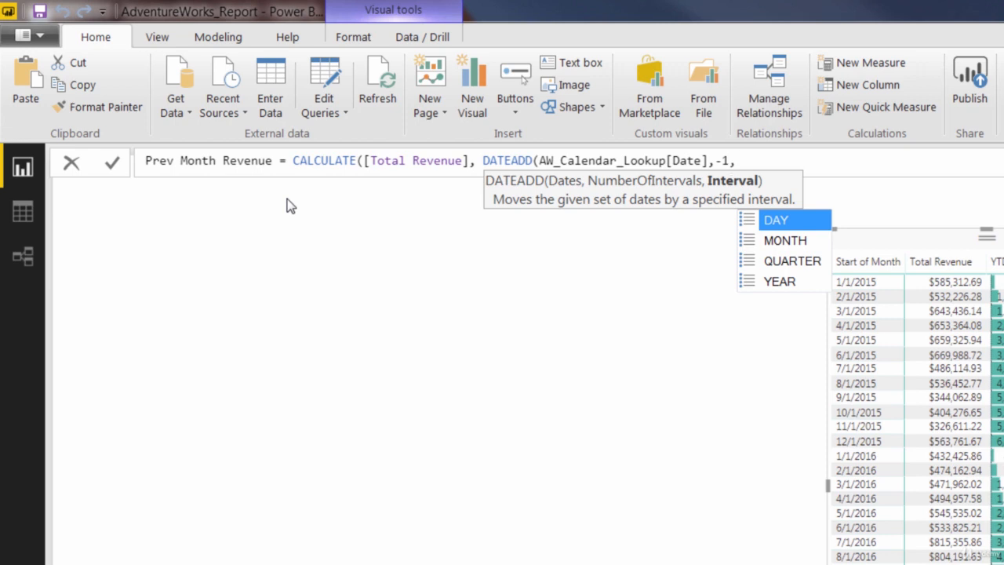
{"action": "key", "text": "Down"}
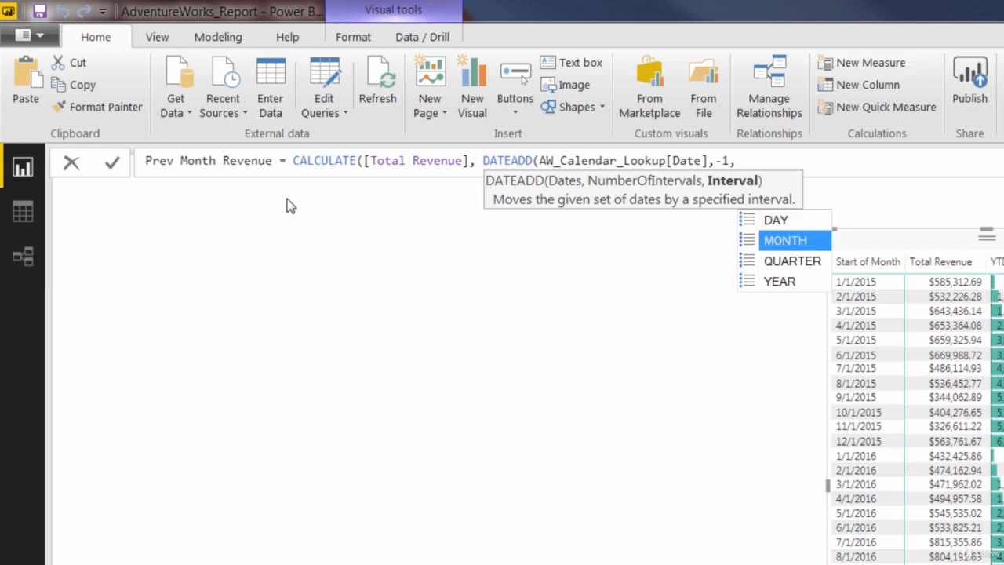
{"action": "key", "text": "Tab"}
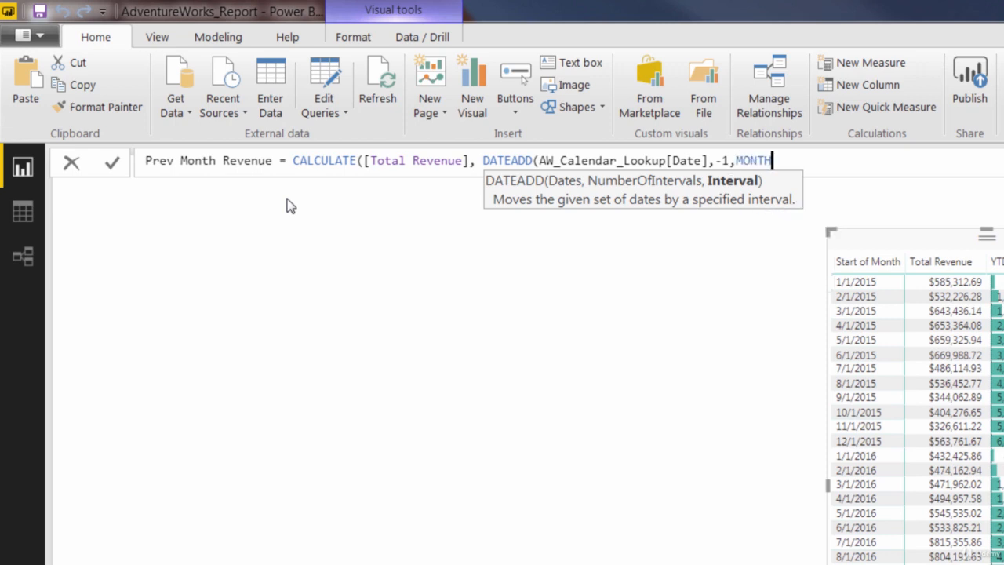
{"action": "type", "text": "))"}
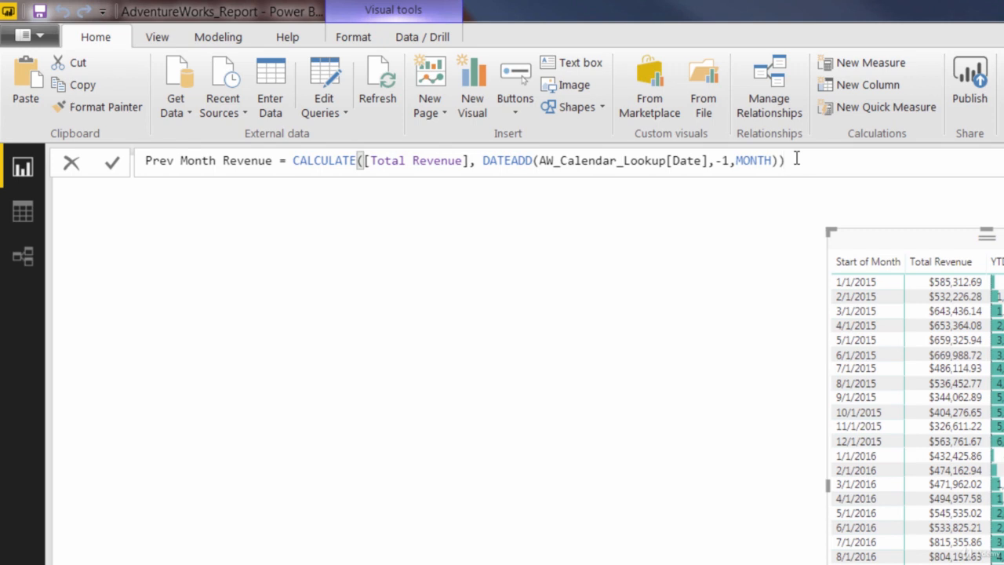
- Check the matching parentheses of the DATEADD and CALCULATE functions and commit the Prev Month Revenue measure
{"action": "key", "text": "Left"}
{"action": "key", "text": "Left"}
{"action": "key", "text": "Left"}
{"action": "key", "text": "Left"}
{"action": "key", "text": "Left"}
{"action": "key", "text": "Left"}
{"action": "key", "text": "Right"}
{"action": "key", "text": "Right"}
{"action": "key", "text": "Right"}
{"action": "key", "text": "Right"}
{"action": "key", "text": "Right"}
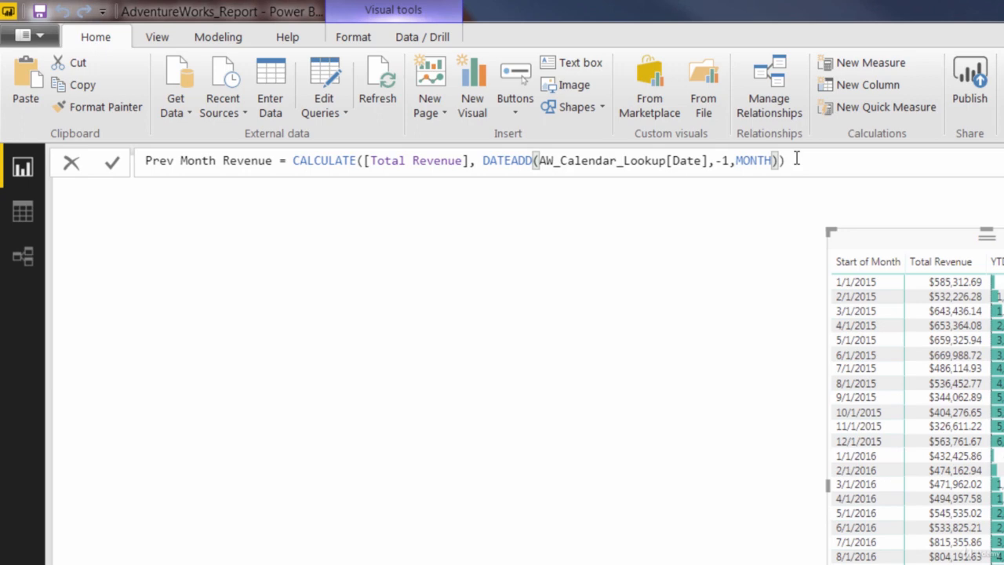
{"action": "key", "text": "Return"}
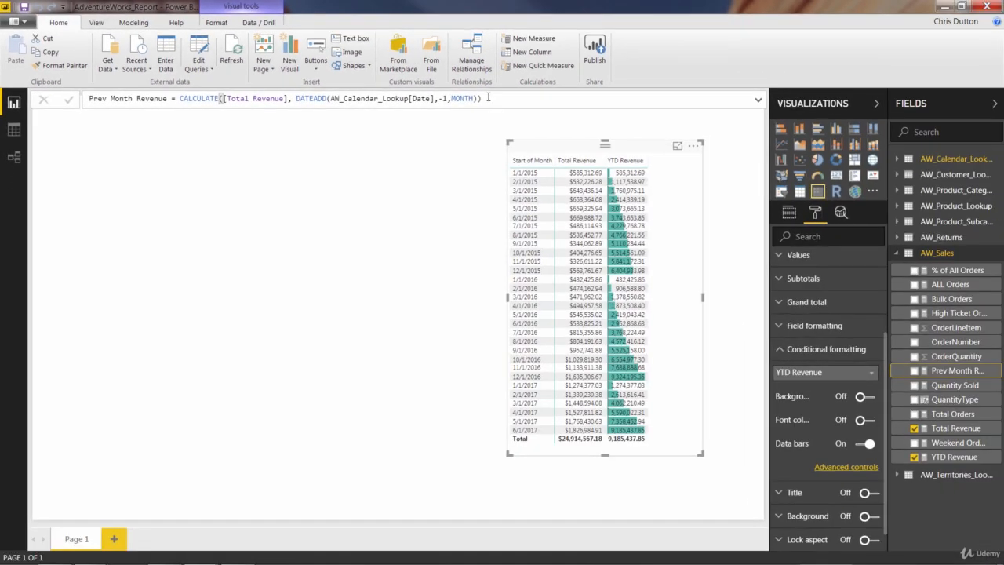
- Replace YTD Revenue with Prev Month Revenue in the matrix values, below Total Revenue
{"action": "left_click", "coordinate": [790, 214]}
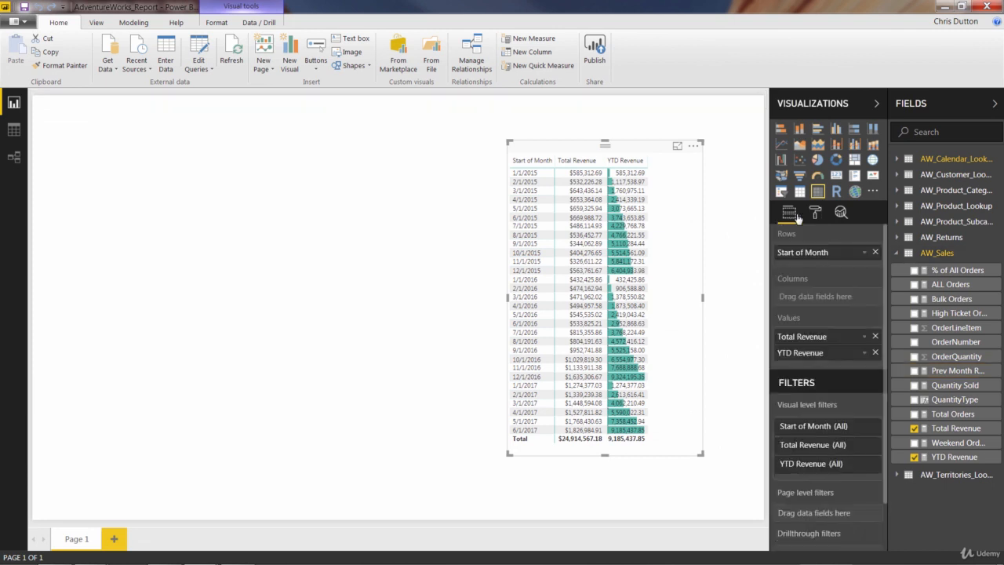
{"action": "left_click", "coordinate": [875, 353]}
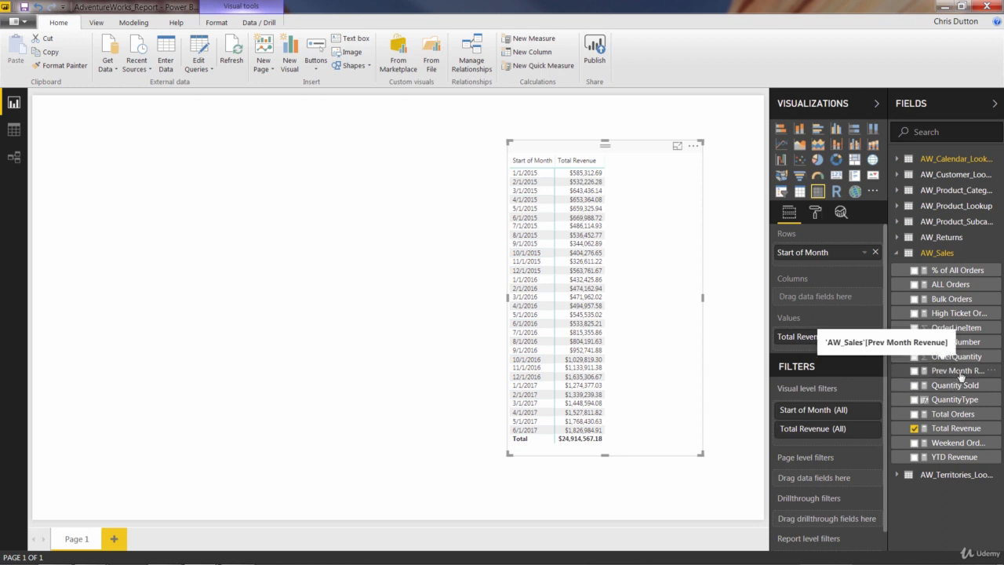
{"action": "left_click_drag", "start_coordinate": [961, 378], "coordinate": [852, 352]}
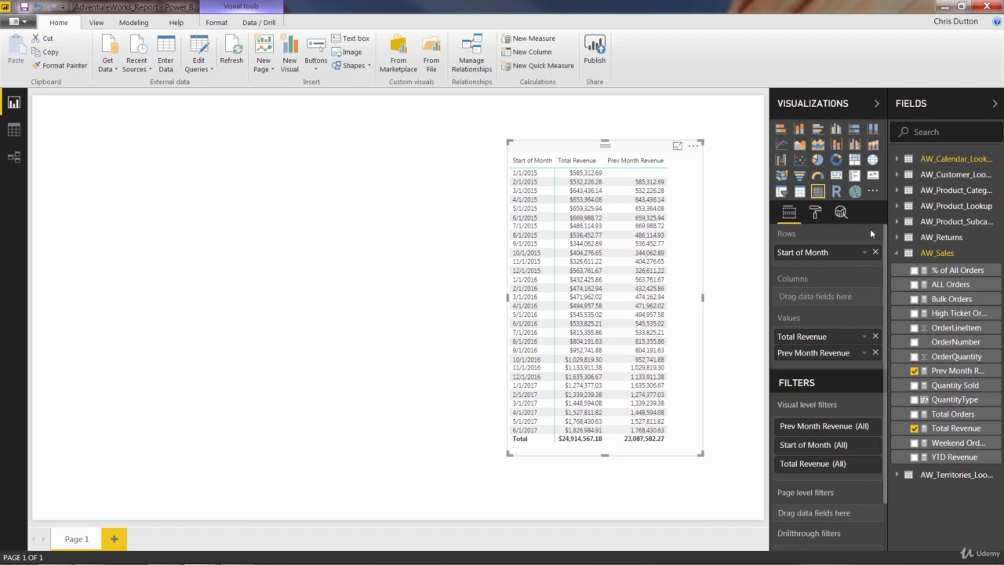
- Create a measure in AW_Sales with the formula Revenue Target = [Prev Month Revenue] * 1.1
{"action": "right_click", "coordinate": [936, 255]}
{"action": "key", "text": "Escape"}
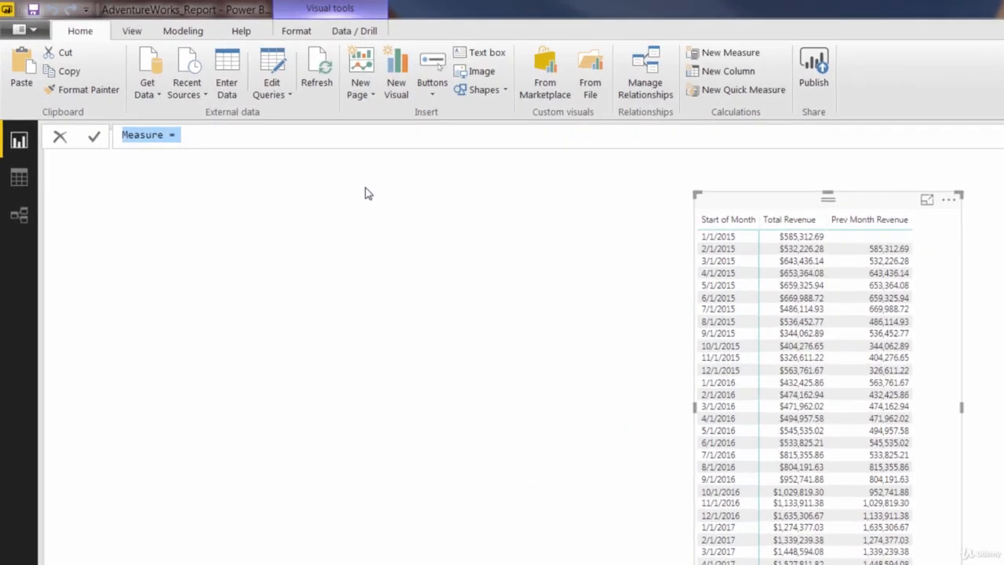
{"action": "type", "text": "Reven"}
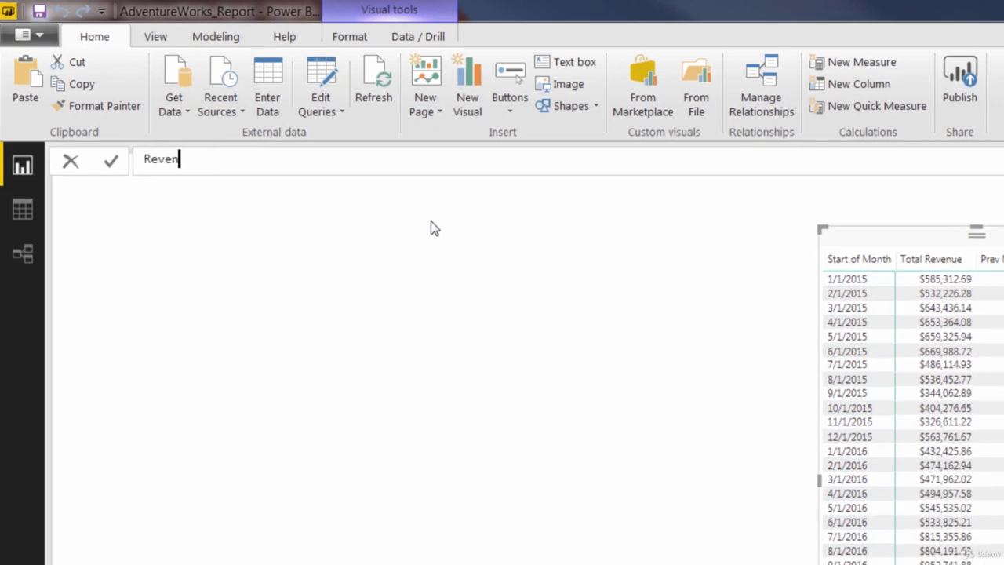
{"action": "type", "text": "ue Target = Prev"}
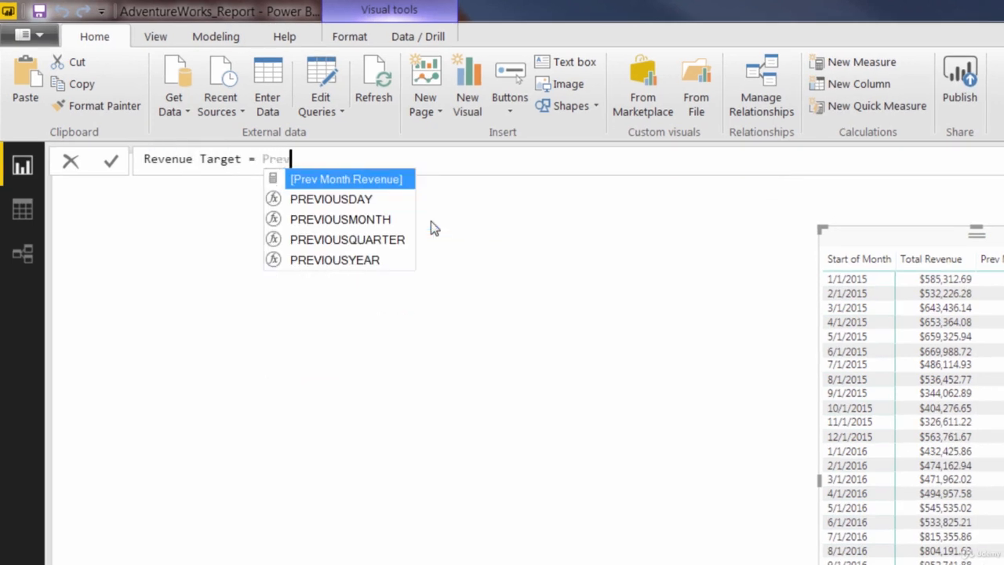
{"action": "key", "text": "Tab"}
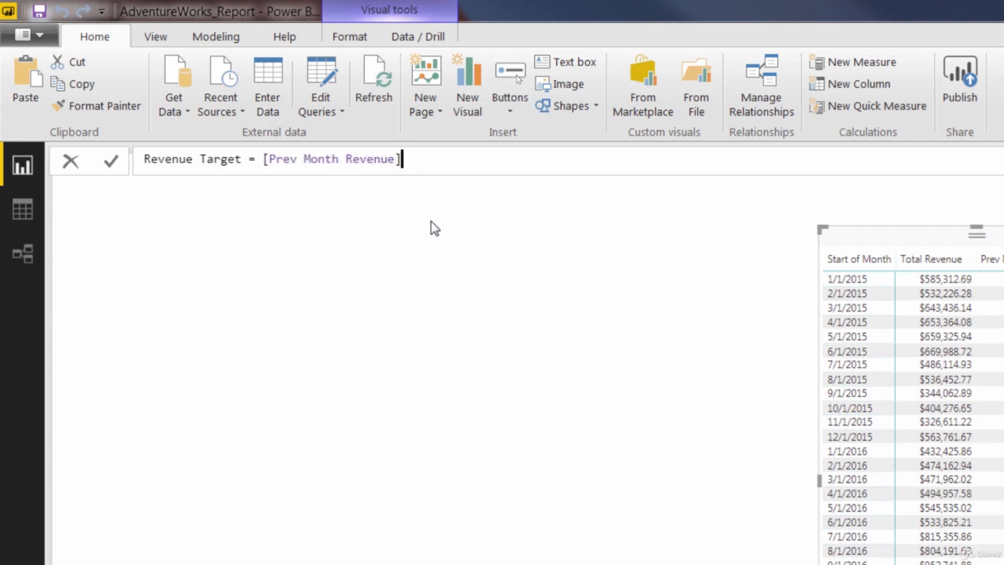
{"action": "type", "text": "* 1.1"}
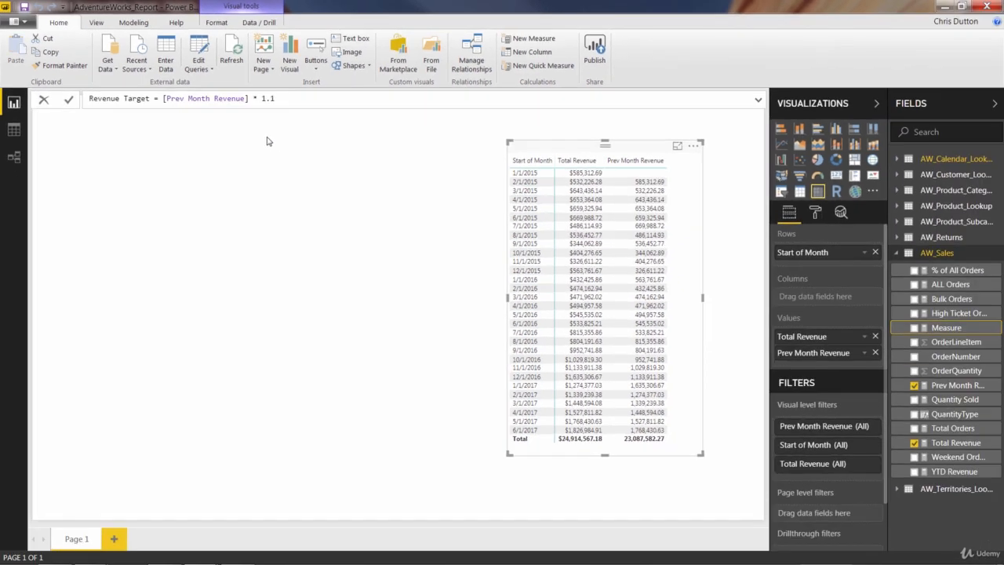
{"action": "key", "text": "Return"}
- Add Revenue Target to the matrix values below Prev Month Revenue and bring its full column into view
{"action": "left_click_drag", "start_coordinate": [957, 413], "coordinate": [838, 365]}
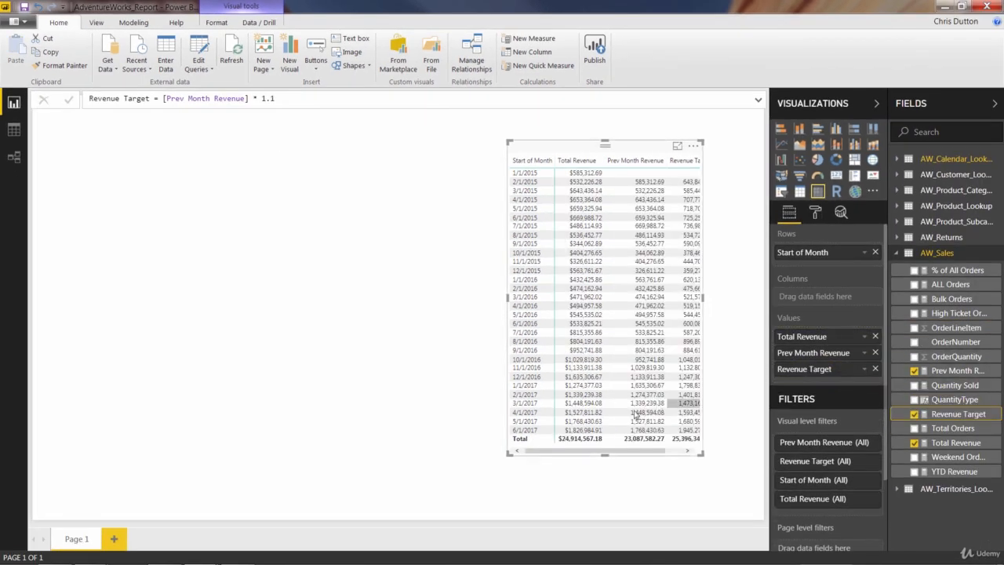
{"action": "left_click_drag", "start_coordinate": [620, 452], "coordinate": [640, 455]}
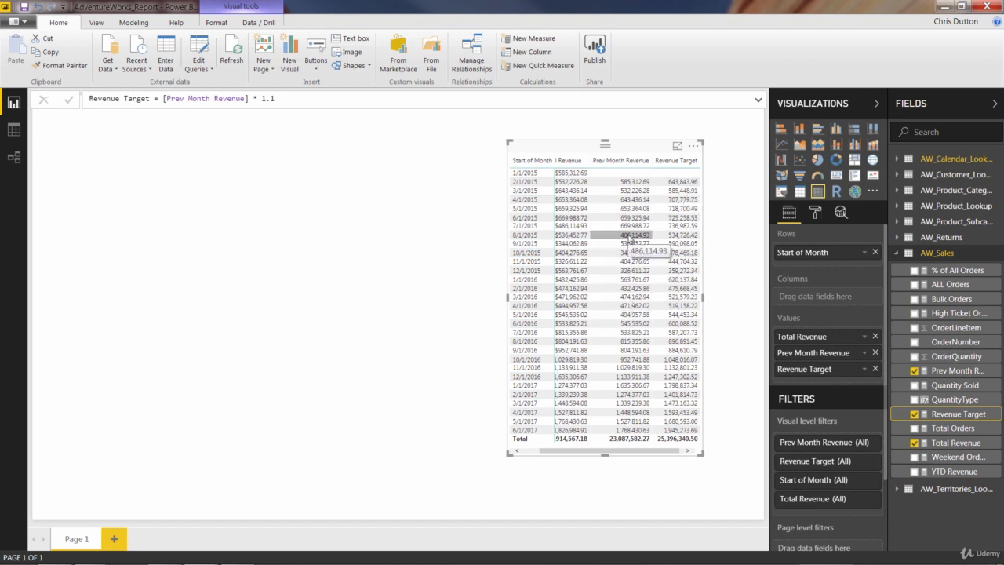
- Start a new AW_Sales measure named 10-day Rolling Revenue with CALCULATE and [Total Revenue] as its expression
{"action": "right_click", "coordinate": [926, 252]}
{"action": "left_click", "coordinate": [860, 257]}
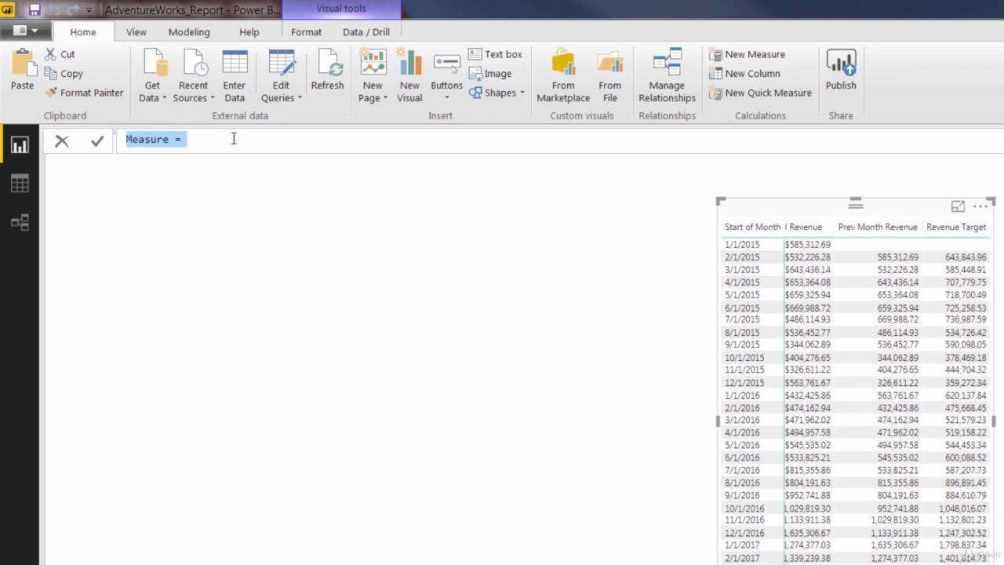
{"action": "type", "text": "10-day "}
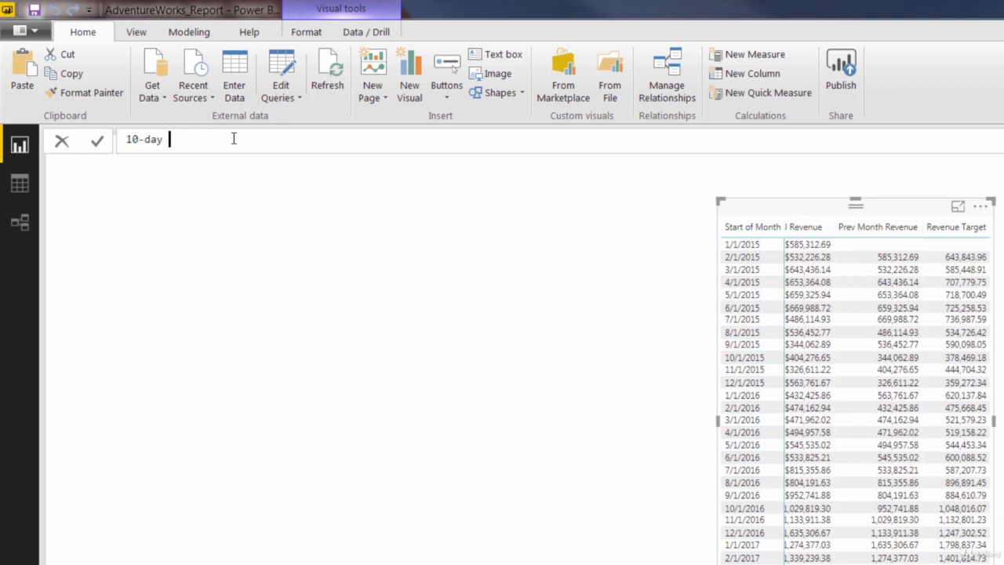
{"action": "type", "text": "Rolling Revenue = C"}
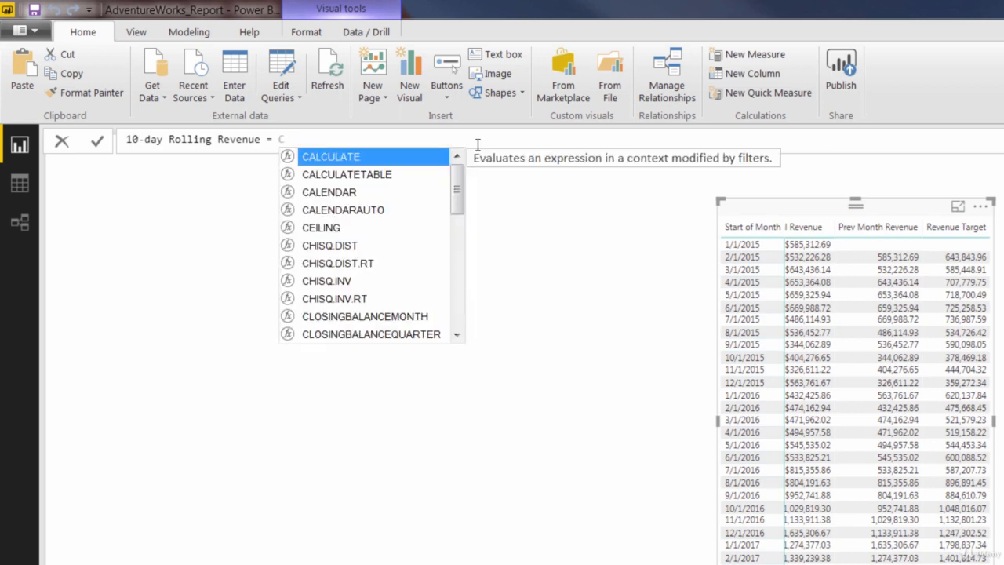
{"action": "type", "text": "ALCULATE"}
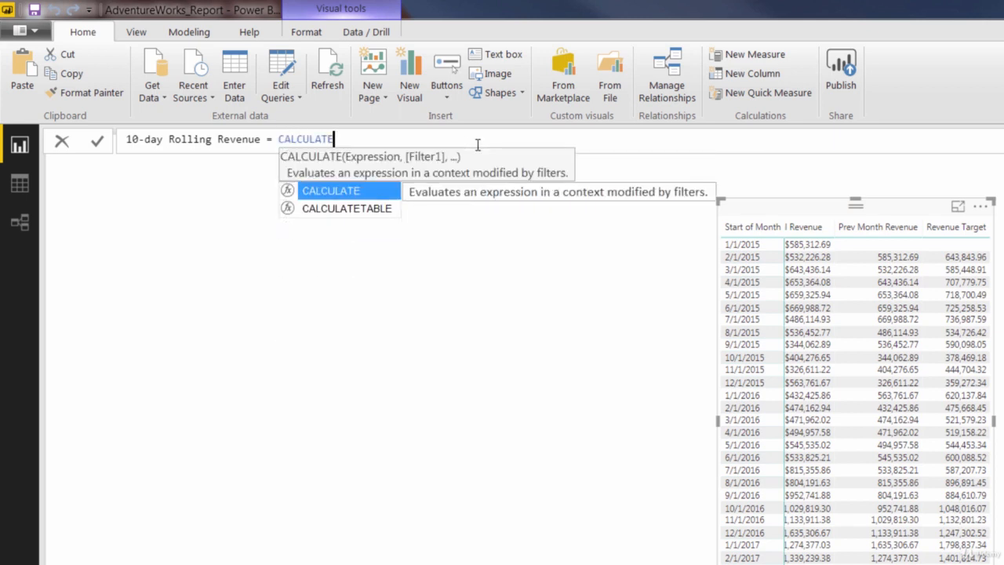
{"action": "type", "text": "(tota"}
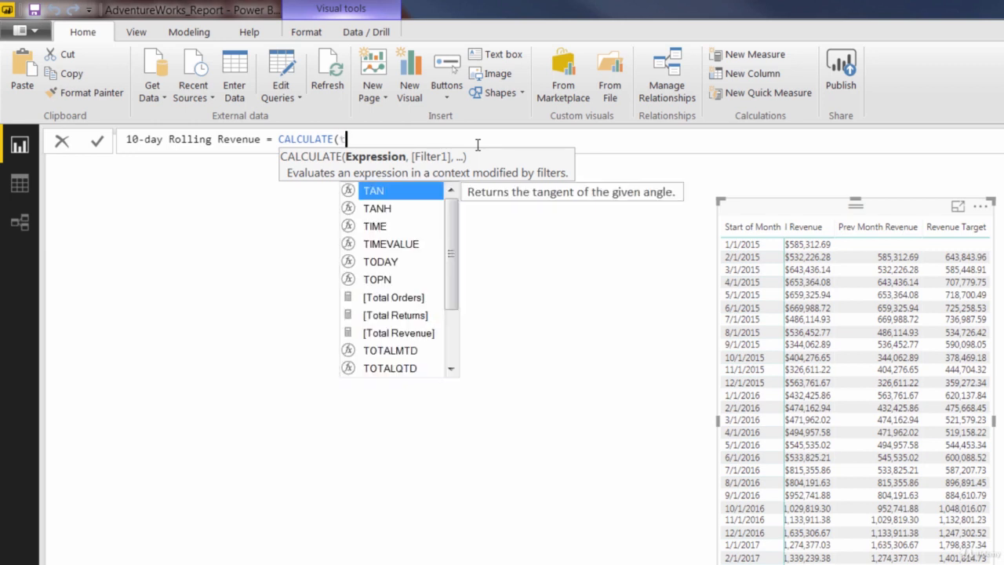
{"action": "key", "text": "Down"}
{"action": "key", "text": "Down"}
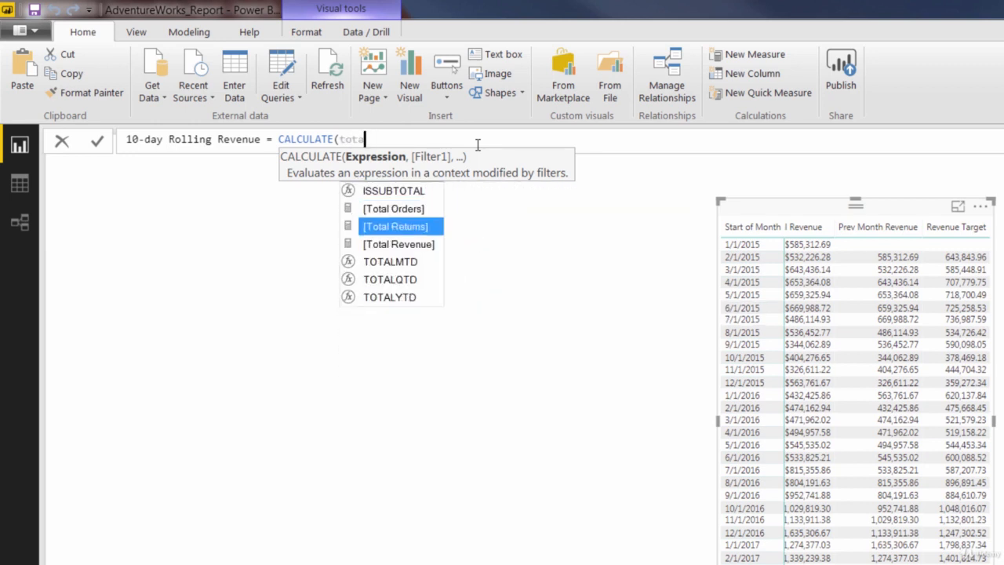
{"action": "key", "text": "Tab"}
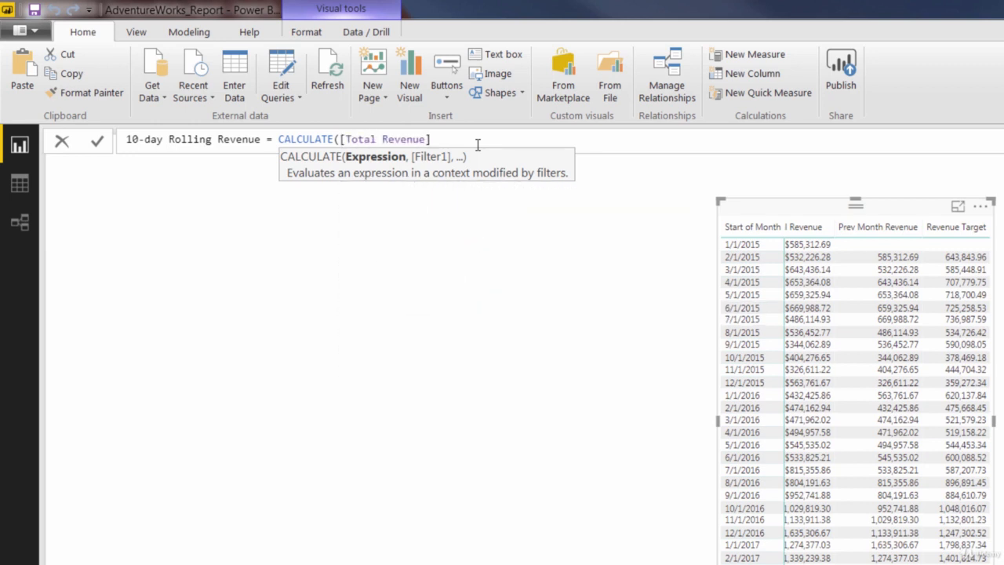
- Add DATESINPERIOD as the CALCULATE filter, with AW_Calendar_Lookup[Date] as its dates argument
{"action": "type", "text": ", D"}
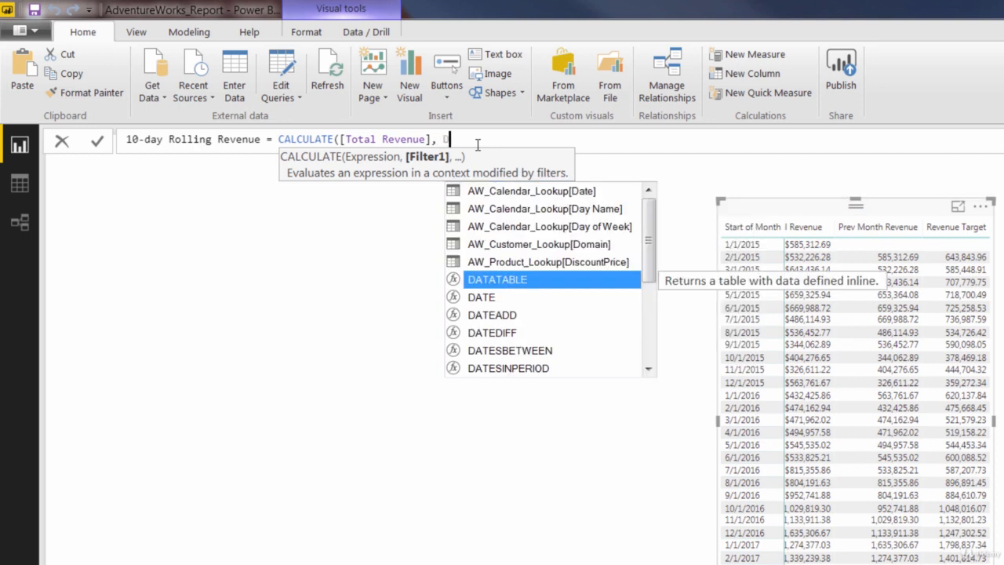
{"action": "type", "text": "ATESINPER"}
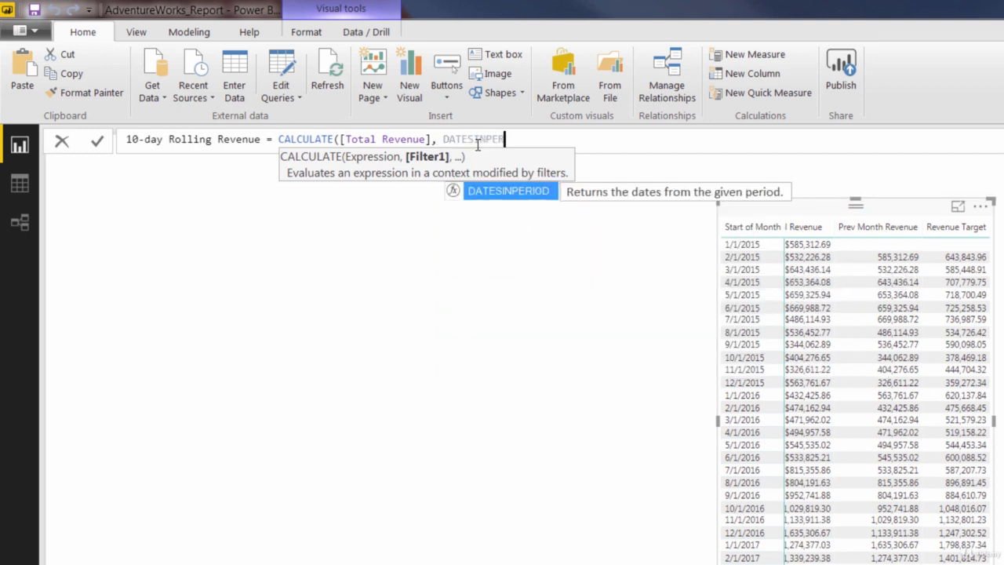
{"action": "type", "text": "IOD("}
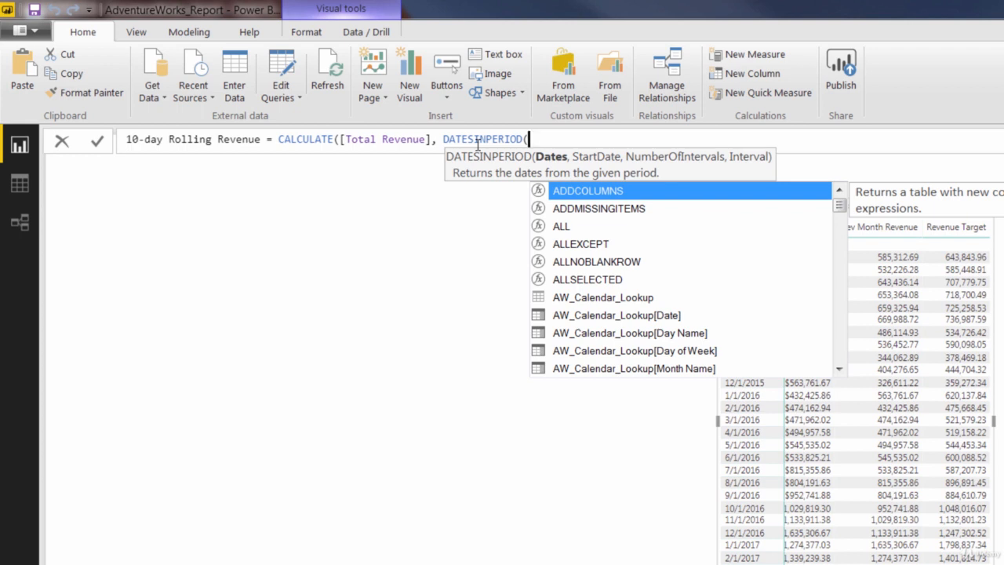
{"action": "type", "text": "calen"}
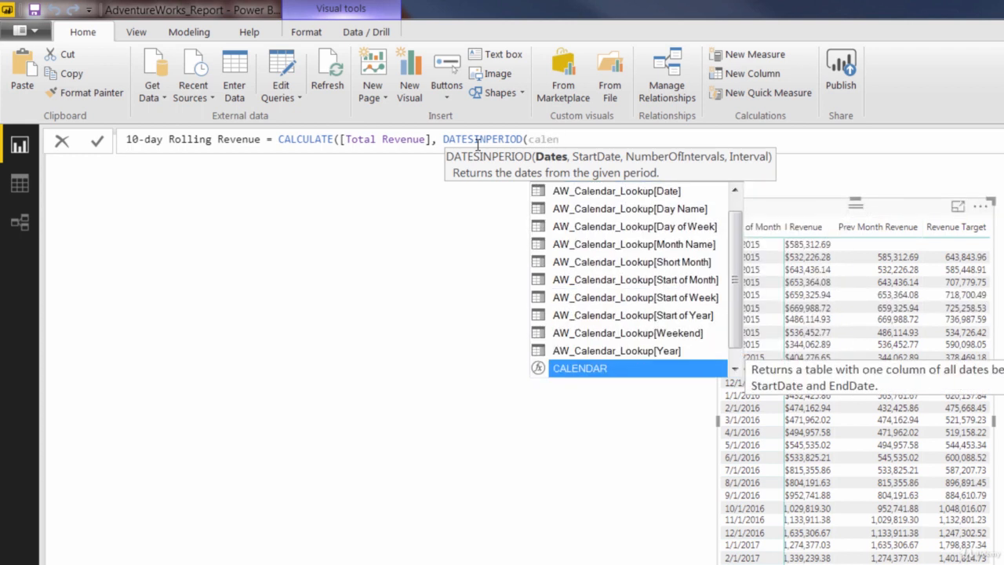
{"action": "left_click", "coordinate": [596, 192]}
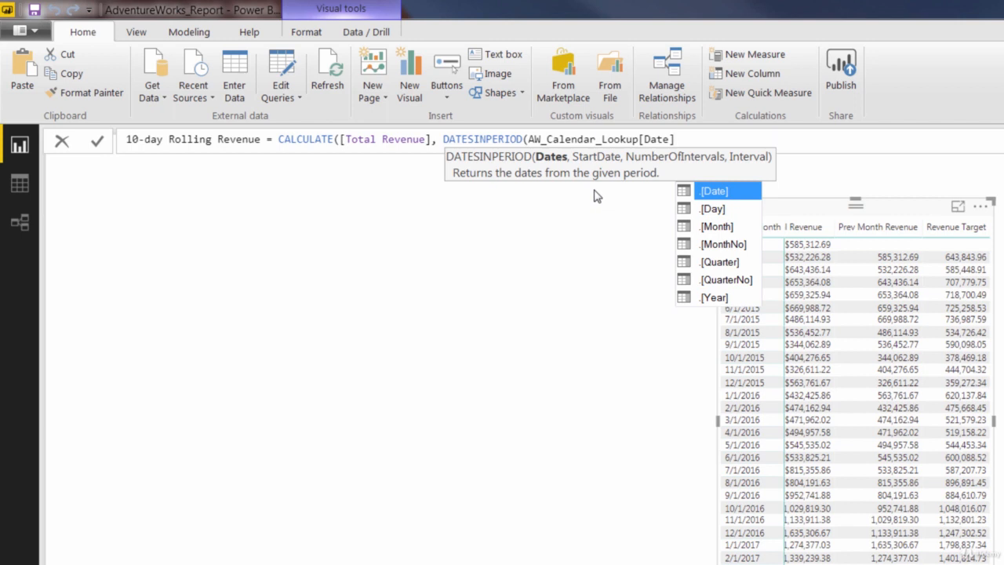
{"action": "type", "text": ", "}
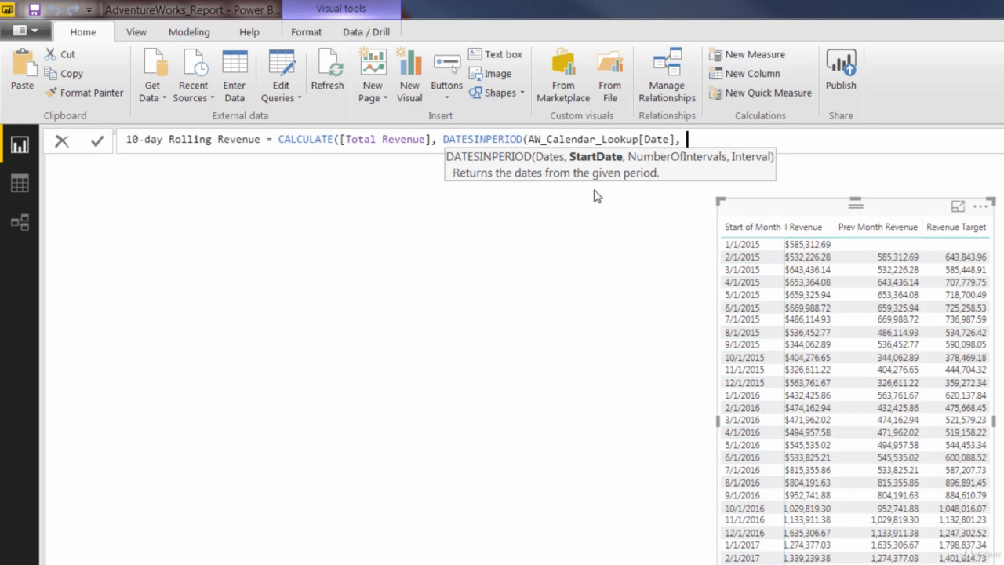
- Set the DATESINPERIOD start date to MAX(AW_Calendar_Lookup[Date])
{"action": "type", "text": "MAX"}
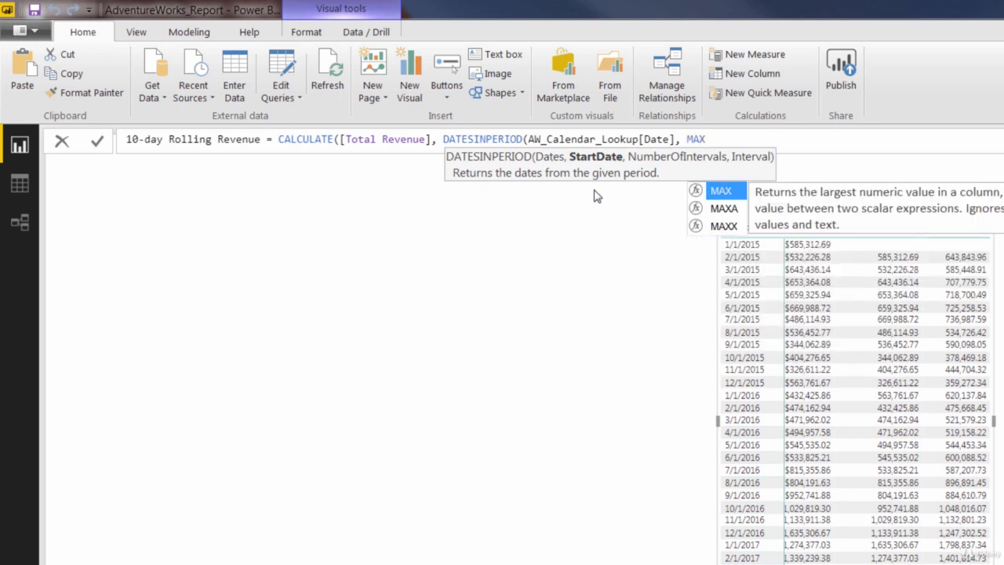
{"action": "type", "text": "("}
{"action": "type", "text": "da"}
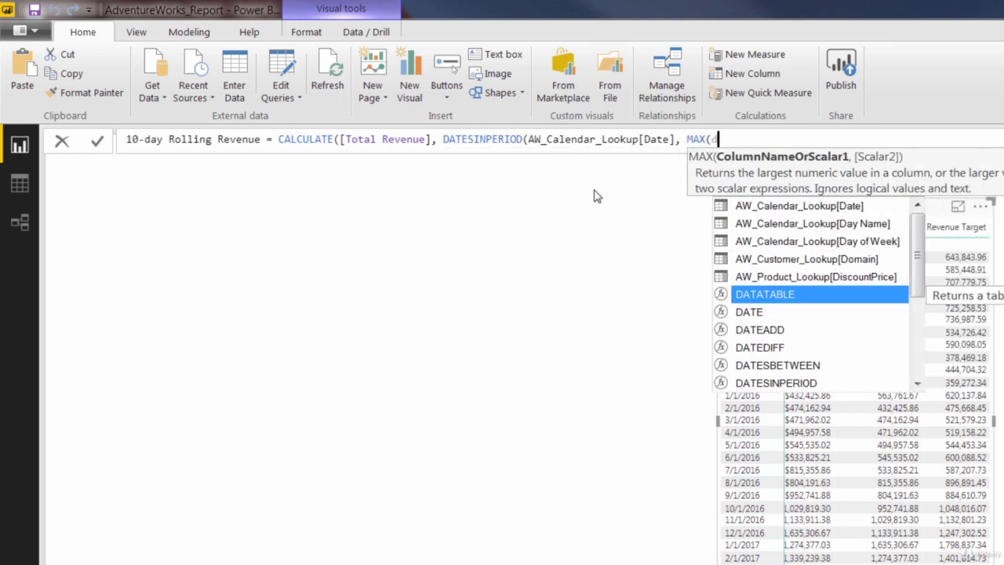
{"action": "type", "text": "te"}
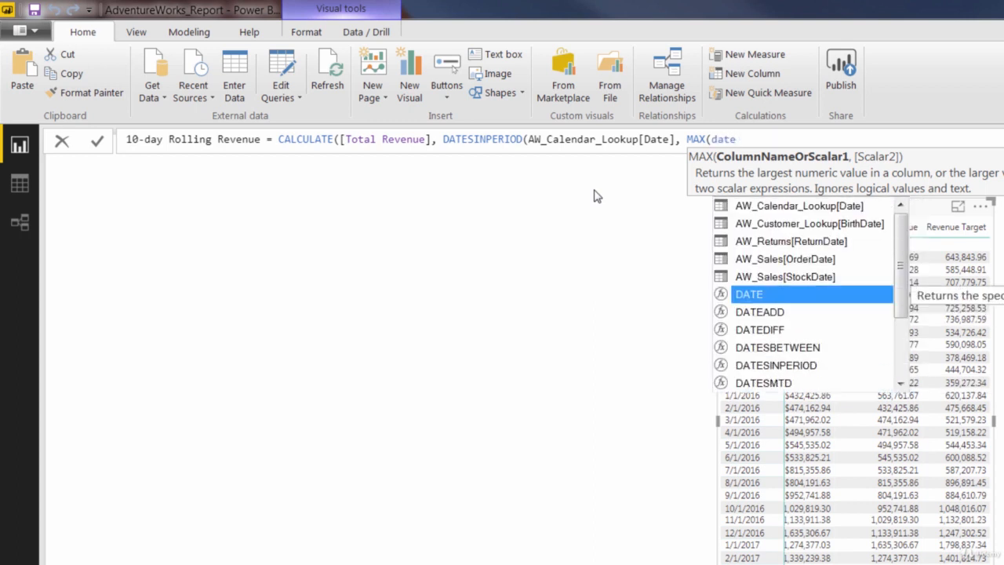
{"action": "left_click", "coordinate": [753, 206]}
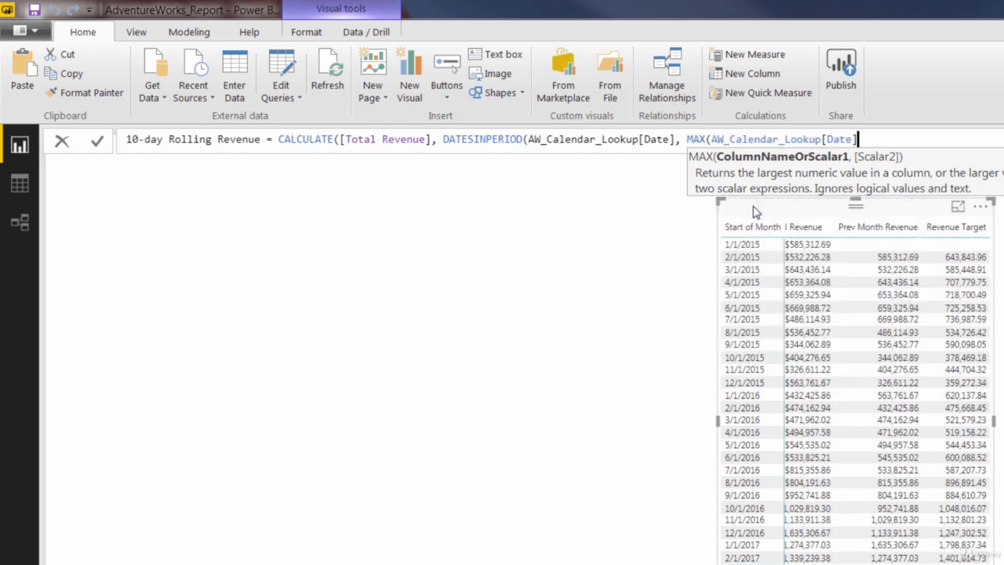
{"action": "type", "text": ")"}
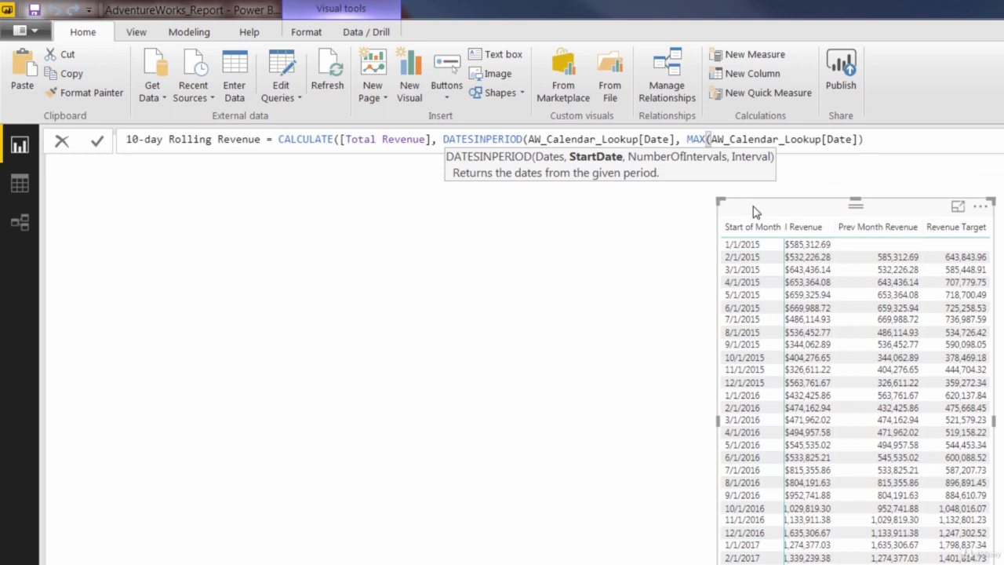
- Finish DATESINPERIOD with -10 intervals of DAY, close both functions and commit the 10-day Rolling Revenue measure
{"action": "type", "text": ","}
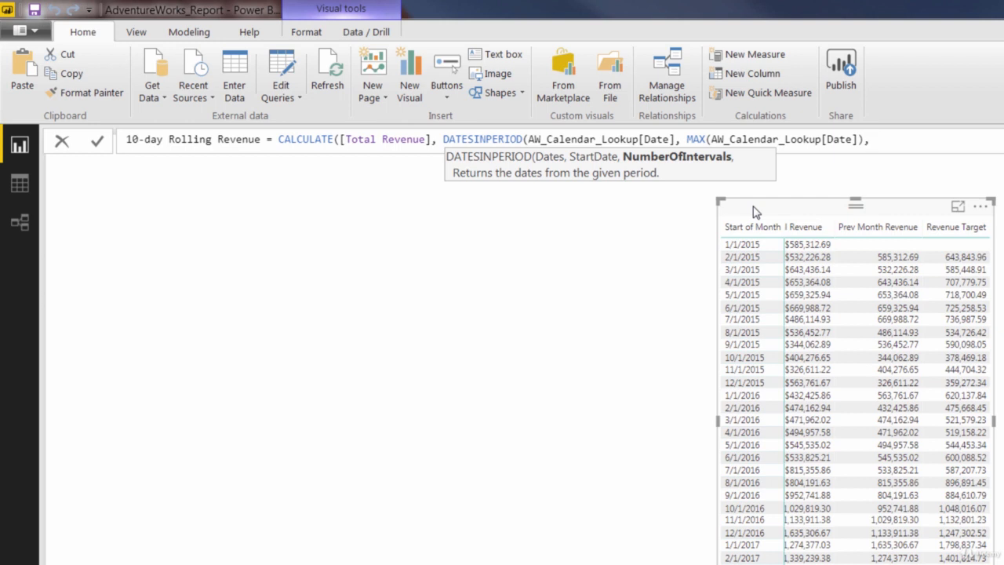
{"action": "type", "text": "-10,"}
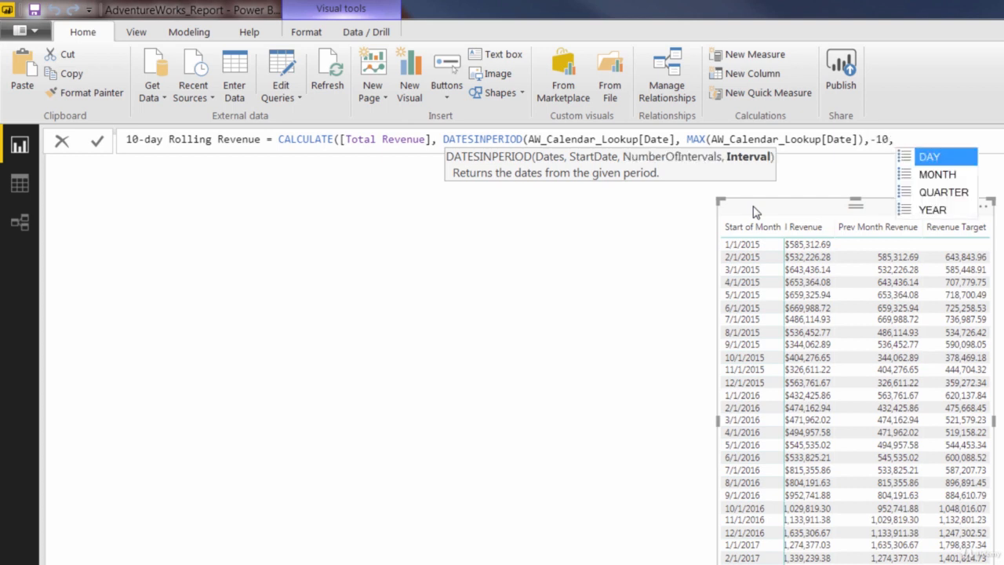
{"action": "type", "text": "DAY"}
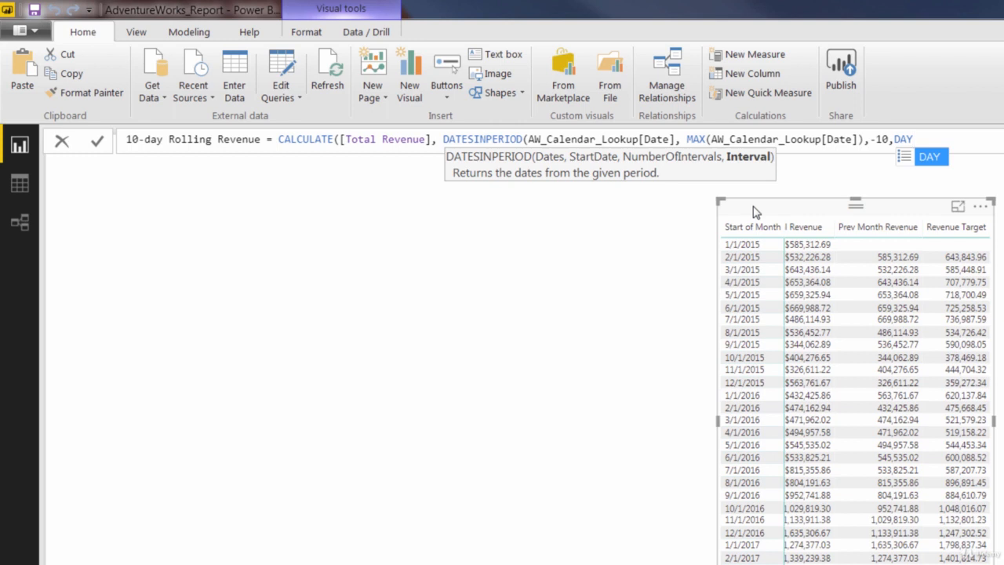
{"action": "type", "text": "))"}
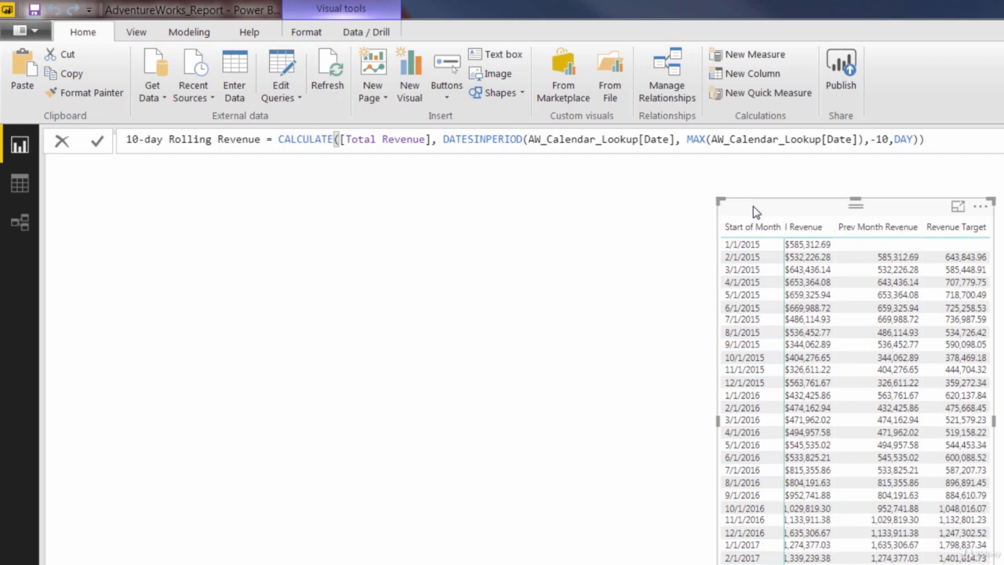
{"action": "key", "text": "Return"}
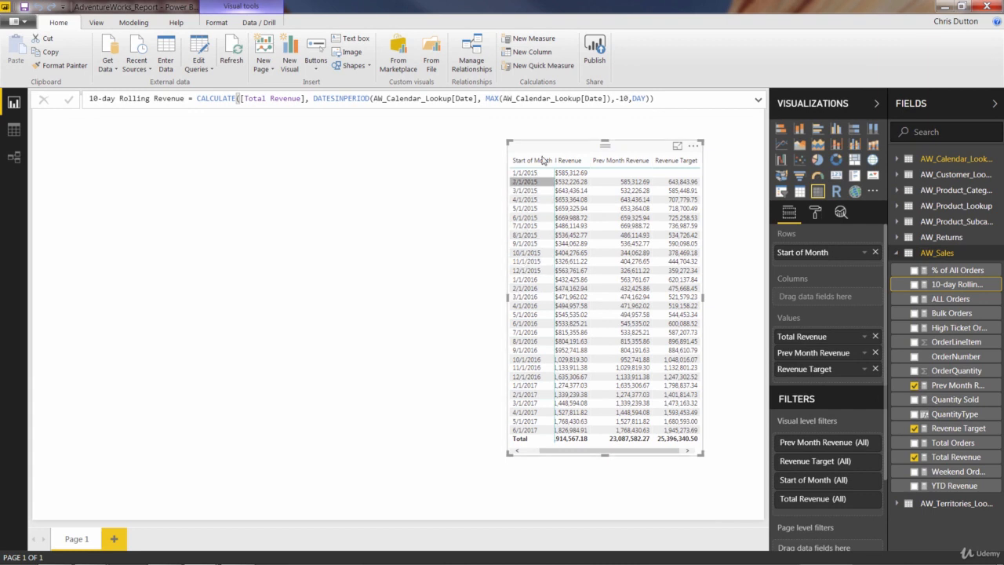
- Shift the matrix slightly left on the page and remove Prev Month Revenue and Revenue Target from its values
{"action": "left_click_drag", "start_coordinate": [537, 153], "coordinate": [493, 148]}
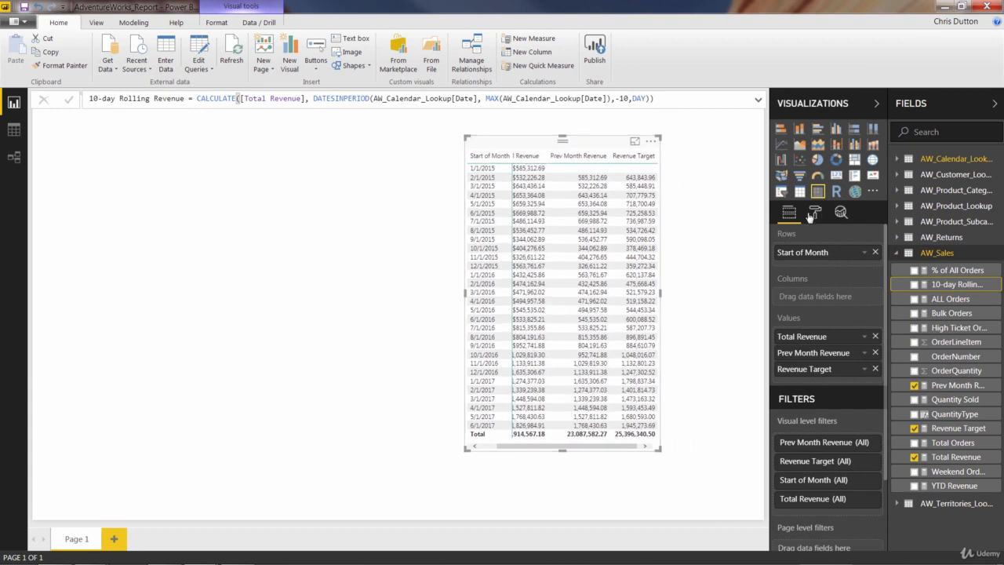
{"action": "left_click", "coordinate": [875, 353]}
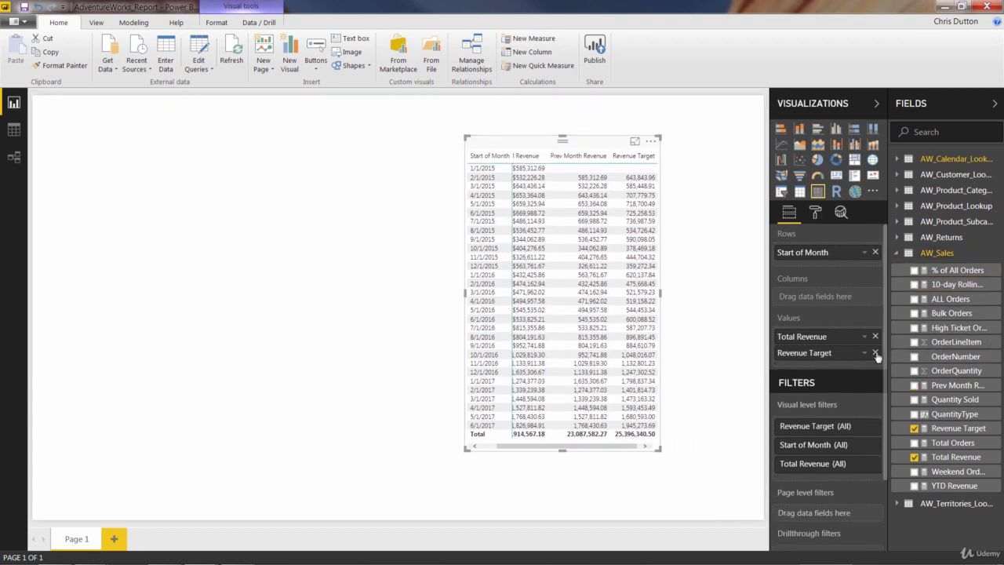
{"action": "left_click", "coordinate": [875, 353]}
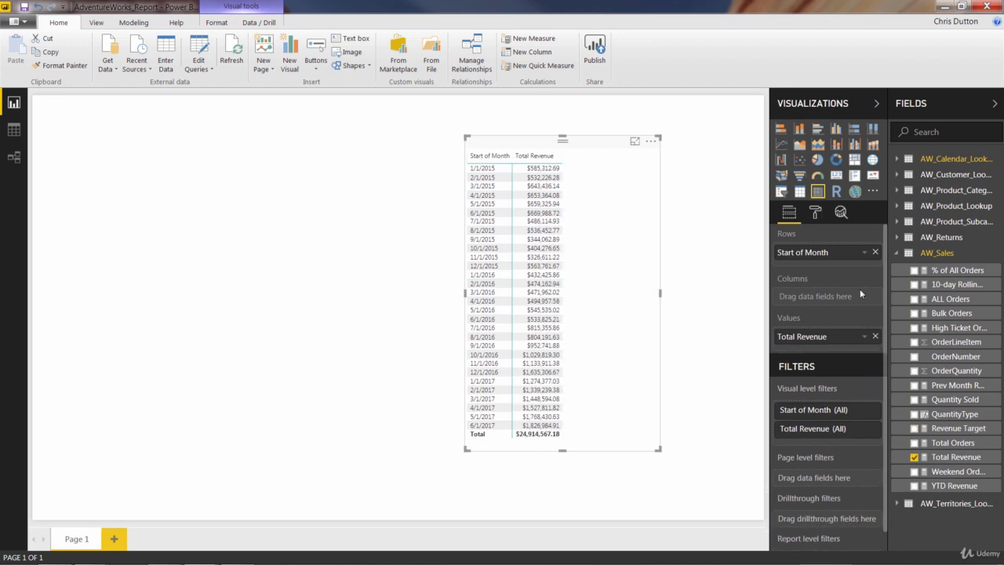
- Replace Start of Month in the matrix rows with Date from AW_Calendar_Lookup, using plain Date instead of the date hierarchy
{"action": "left_click", "coordinate": [875, 252]}
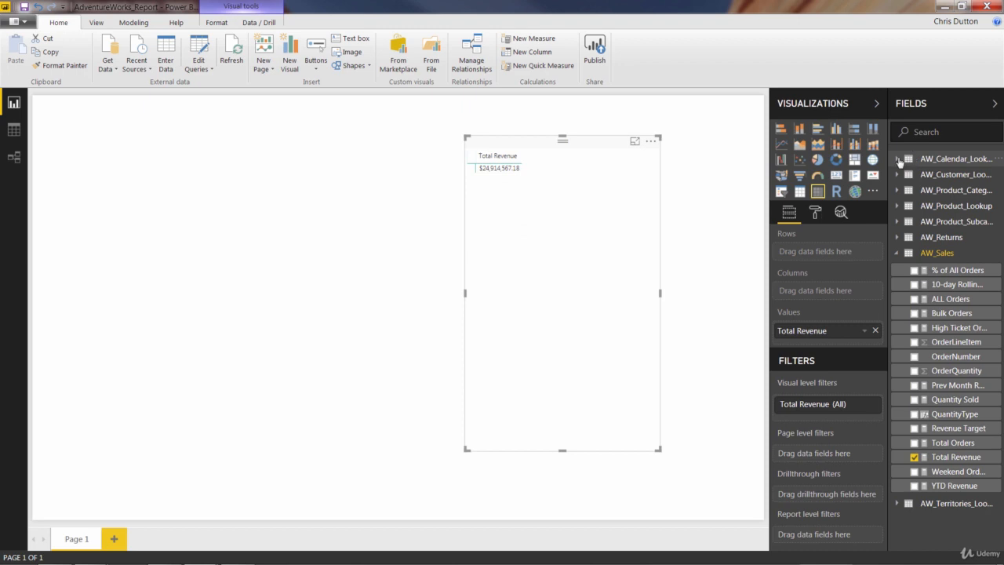
{"action": "left_click", "coordinate": [912, 162]}
{"action": "left_click_drag", "start_coordinate": [948, 177], "coordinate": [820, 254]}
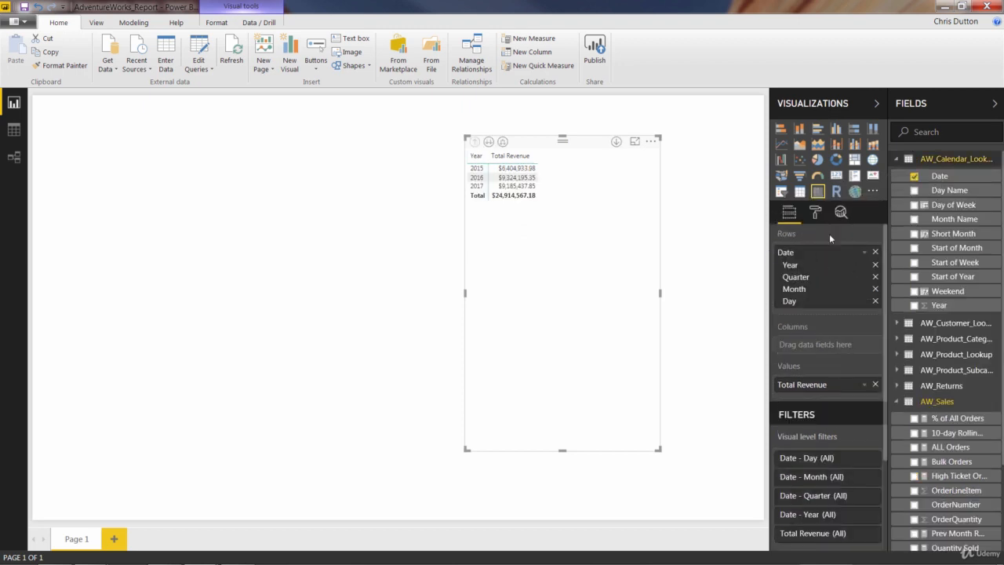
{"action": "left_click", "coordinate": [865, 252]}
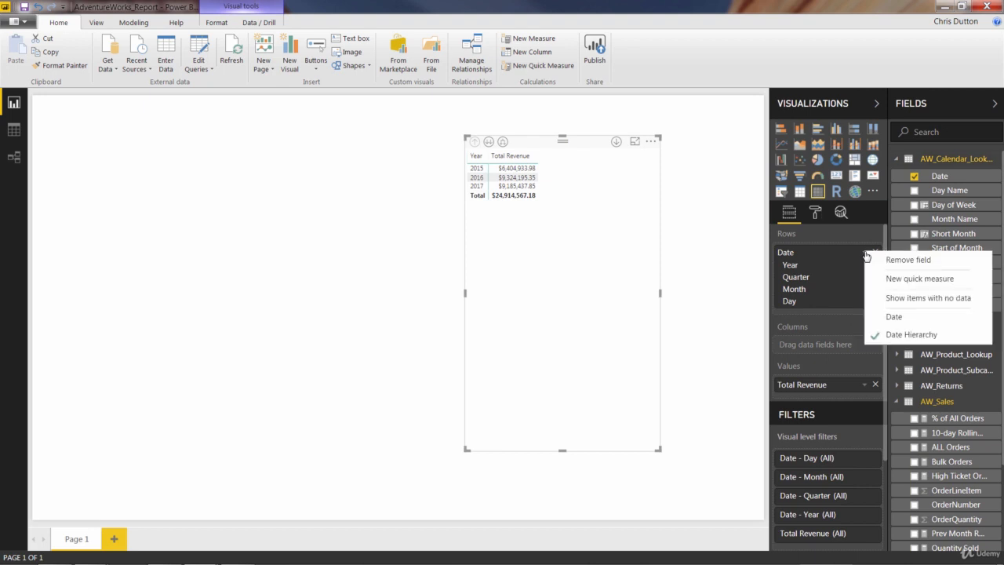
{"action": "left_click", "coordinate": [909, 318]}
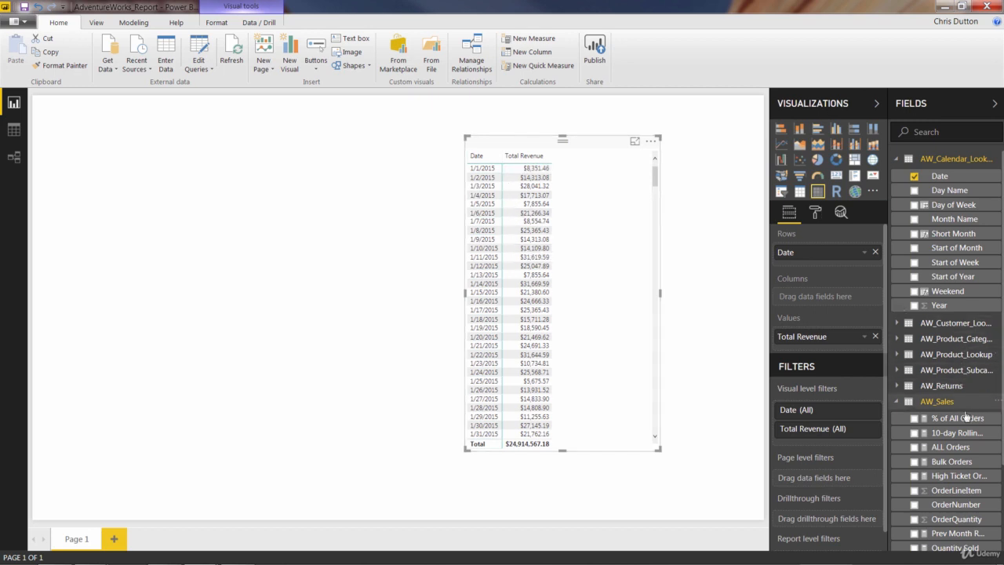
- Add 10-day Rolling Revenue to the matrix values below Total Revenue and review its daily figures
{"action": "left_click_drag", "start_coordinate": [964, 436], "coordinate": [839, 352]}
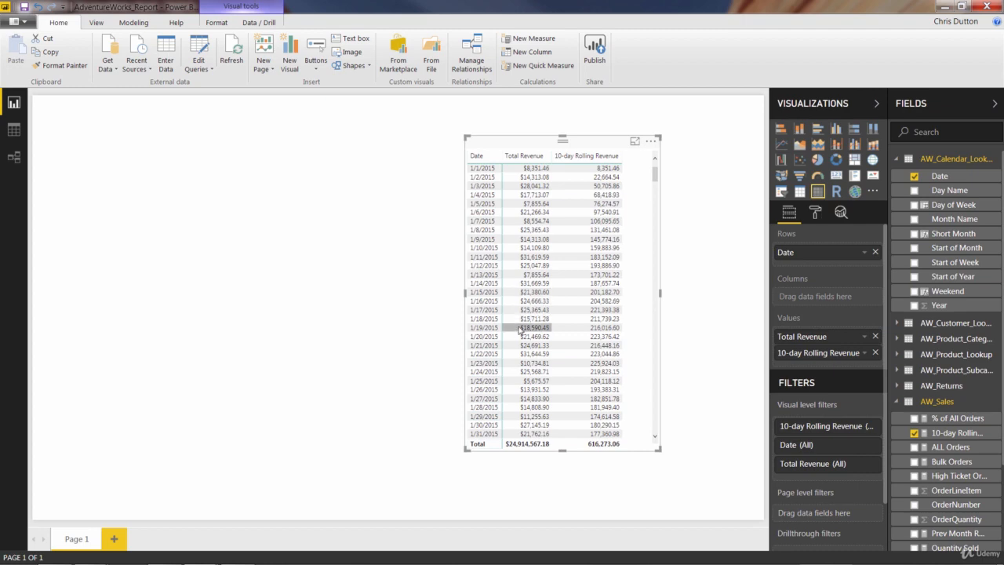
{"action": "scroll", "coordinate": [526, 336], "scroll_direction": "down", "scroll_amount": 1}
{"action": "scroll", "coordinate": [608, 317], "scroll_direction": "down", "scroll_amount": 3}
{"action": "scroll", "coordinate": [612, 315], "scroll_direction": "down", "scroll_amount": 10}
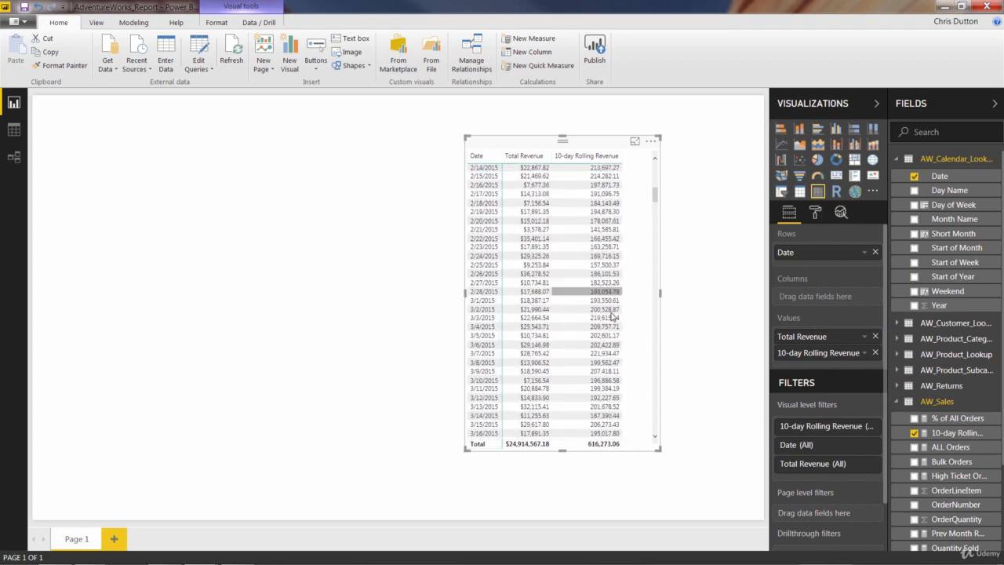
{"action": "scroll", "coordinate": [612, 316], "scroll_direction": "down", "scroll_amount": 15}
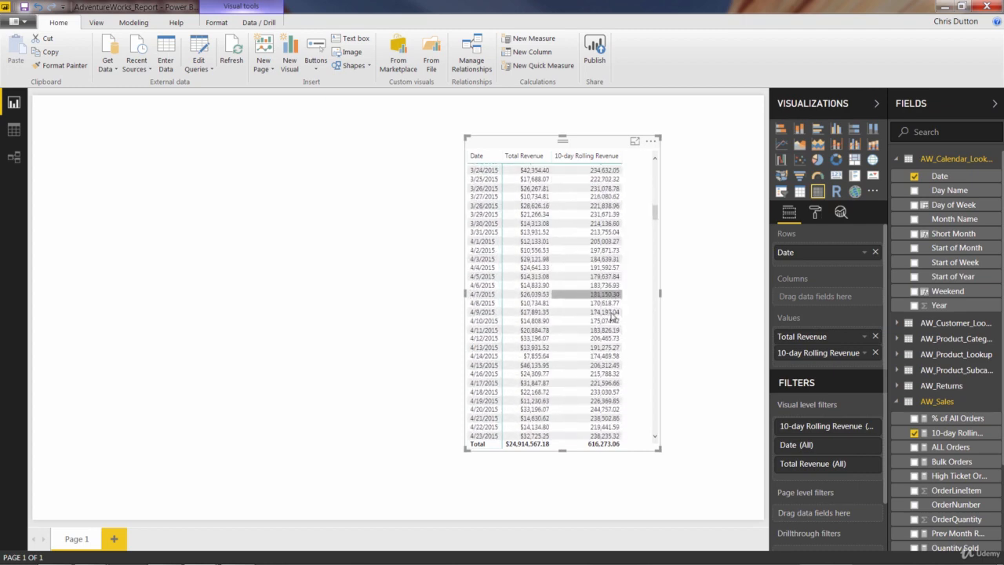
{"action": "scroll", "coordinate": [612, 316], "scroll_direction": "down", "scroll_amount": 12}
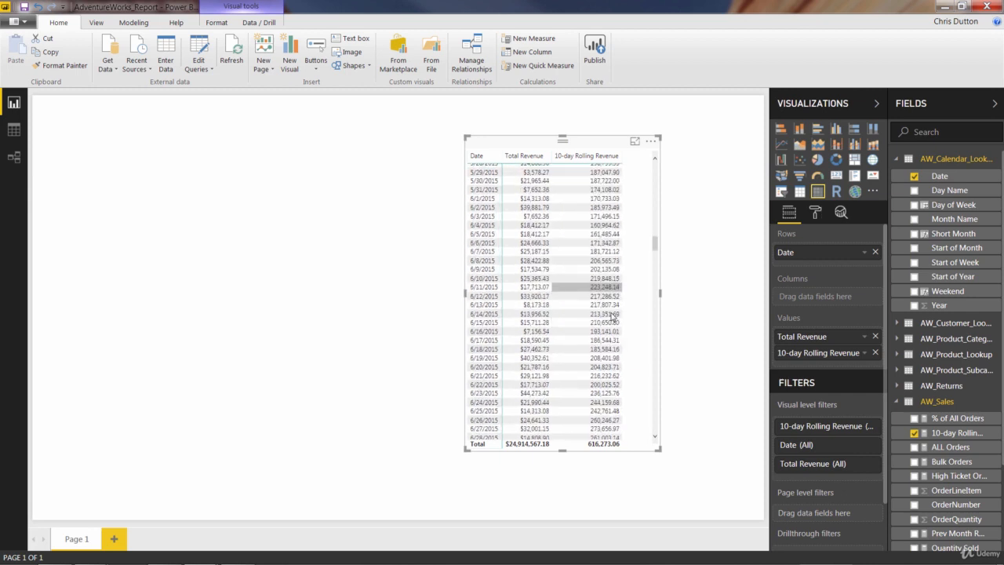